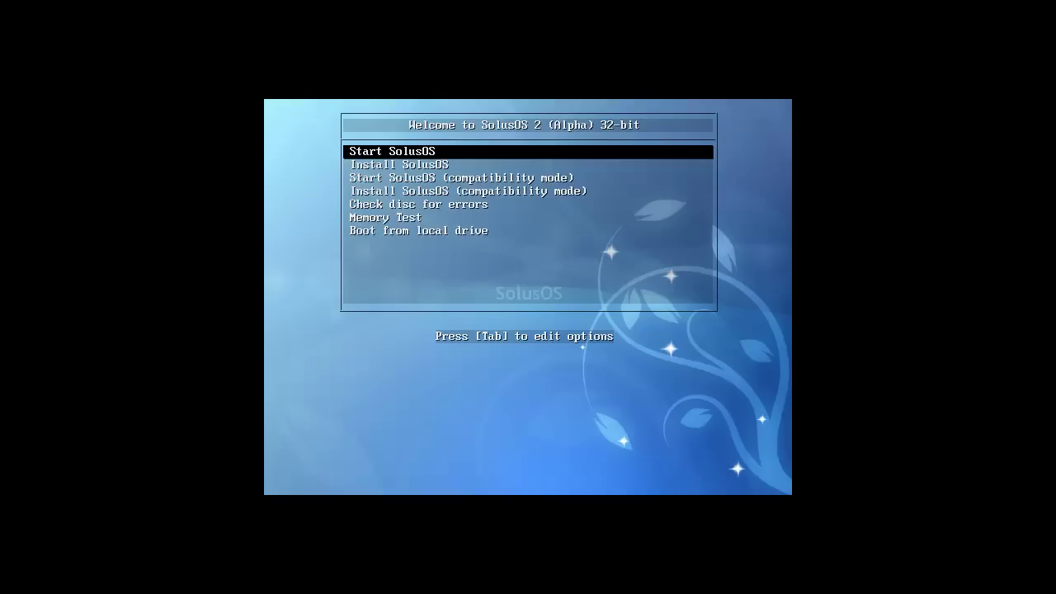
# - Start the SolusOS live session from the boot menu and wait for the desktop
pyautogui.press('Return')
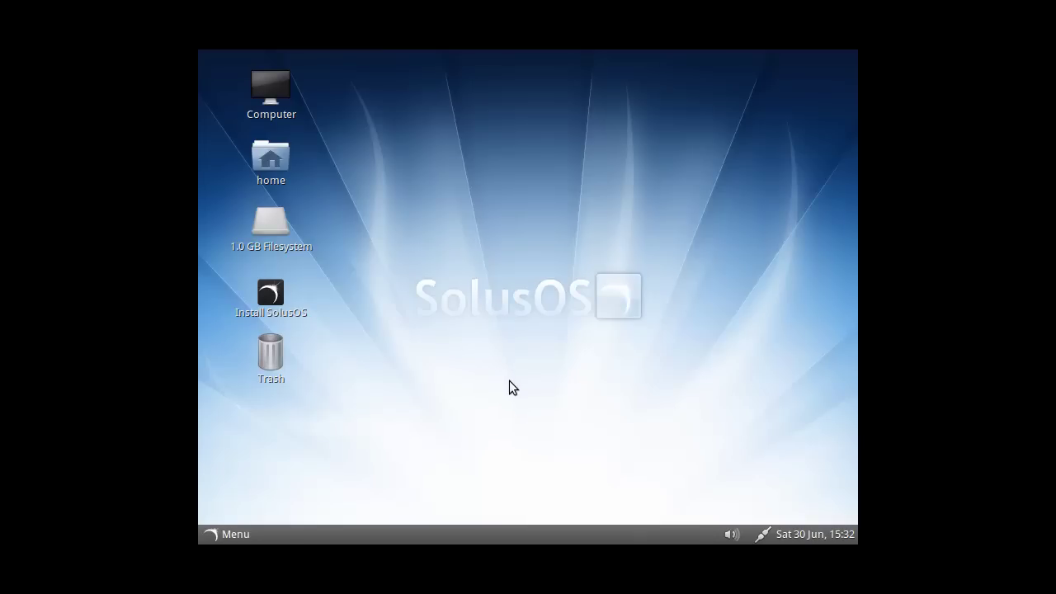
pyautogui.click(223, 535)
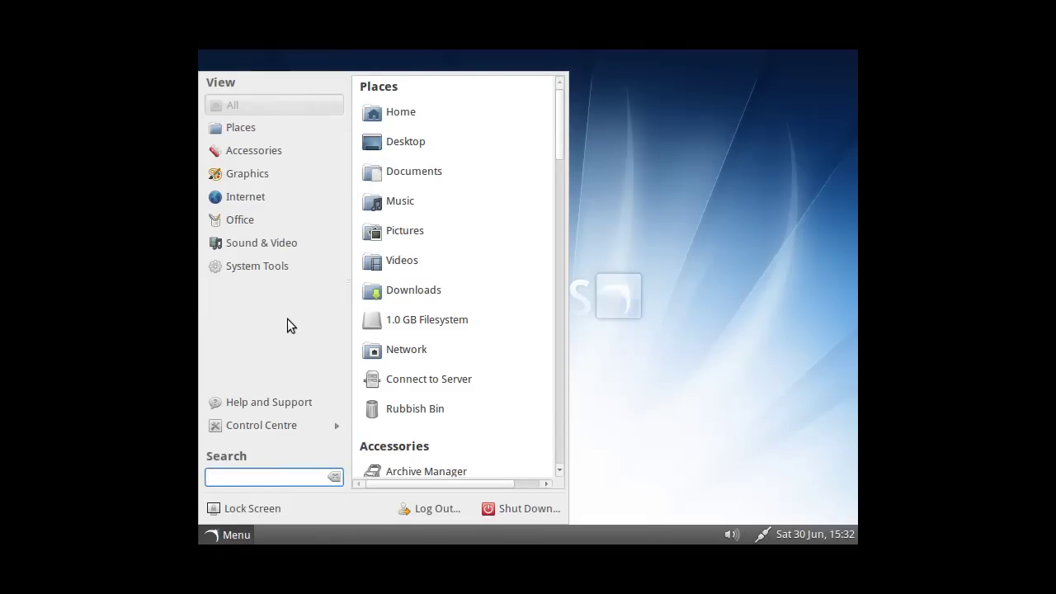
pyautogui.click(289, 425)
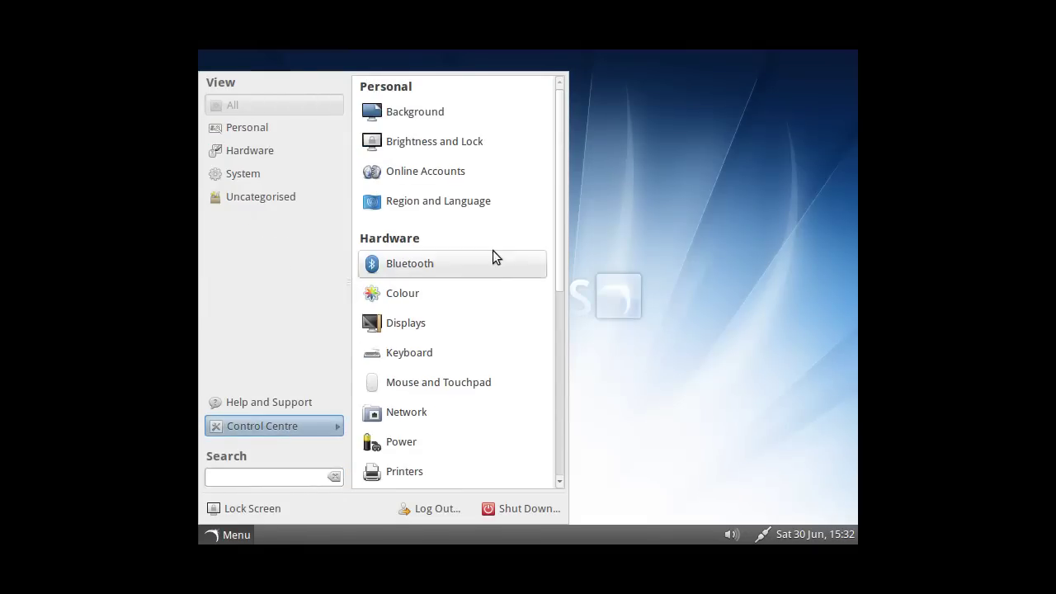
pyautogui.click(451, 326)
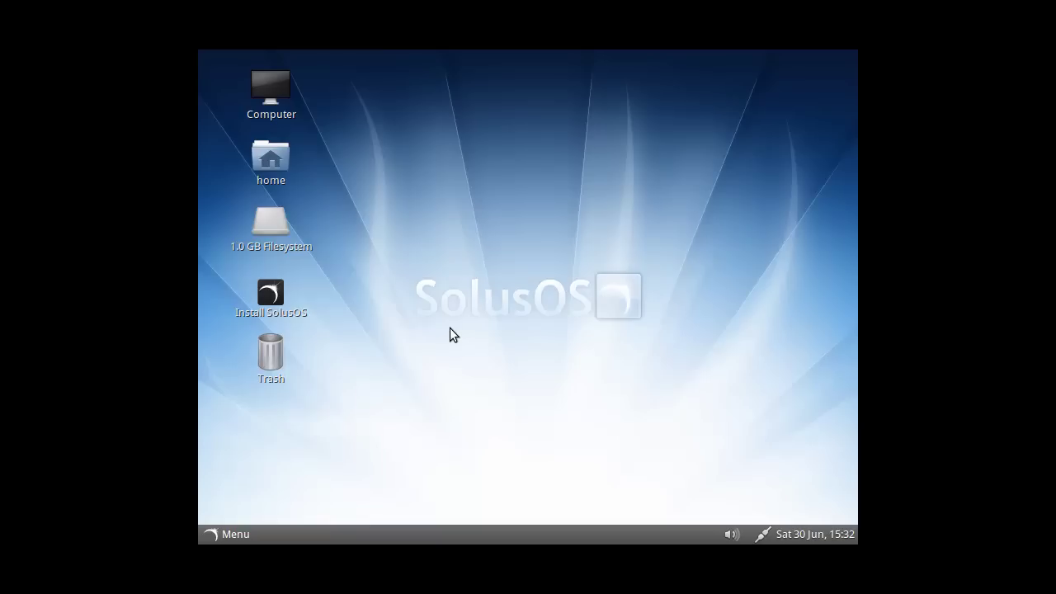
pyautogui.click(229, 533)
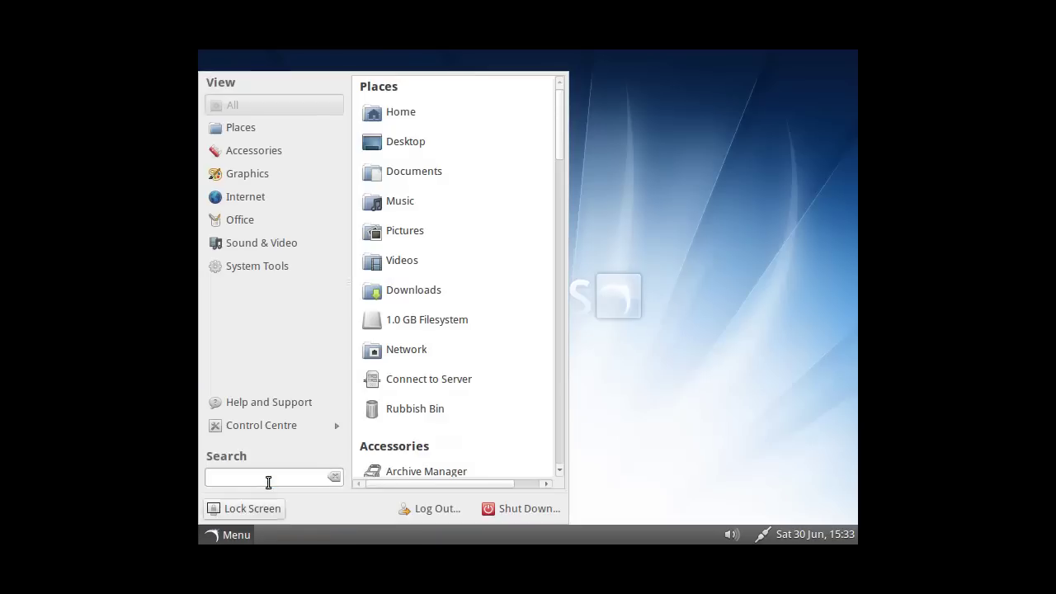
pyautogui.click(307, 428)
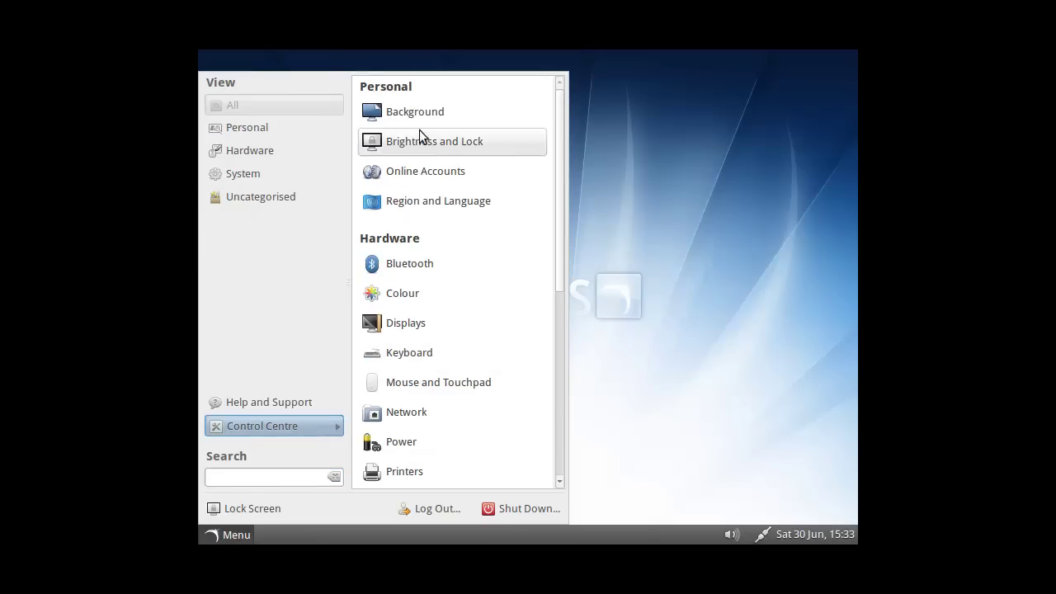
pyautogui.click(397, 324)
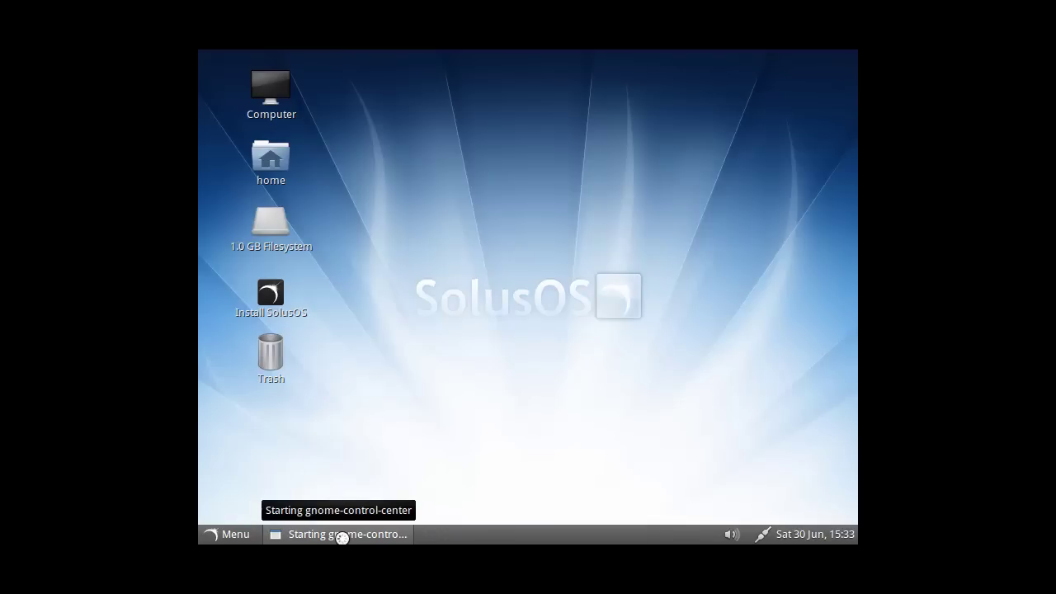
pyautogui.click(247, 534)
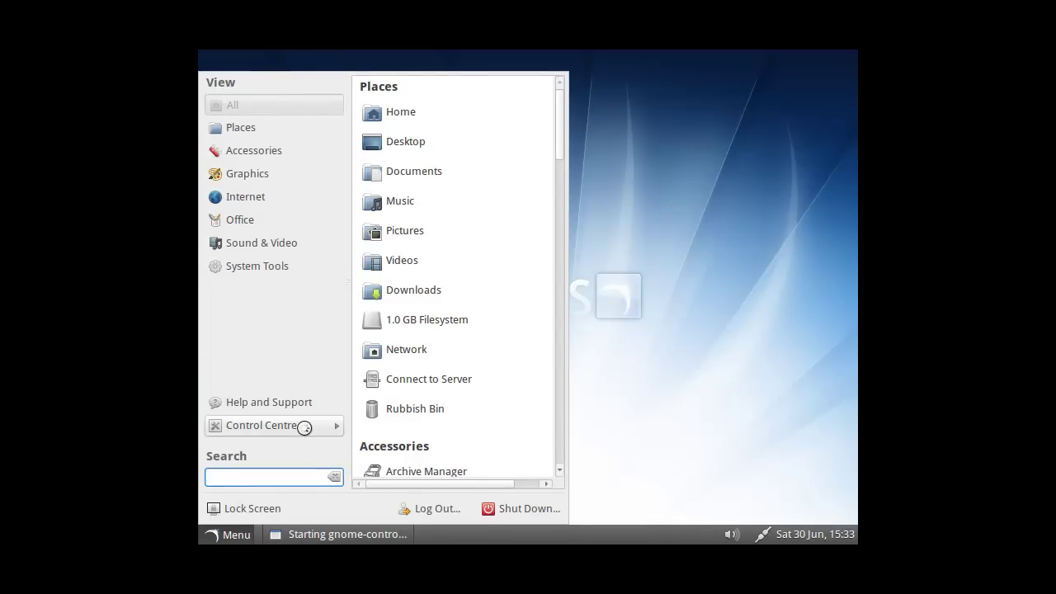
pyautogui.click(305, 426)
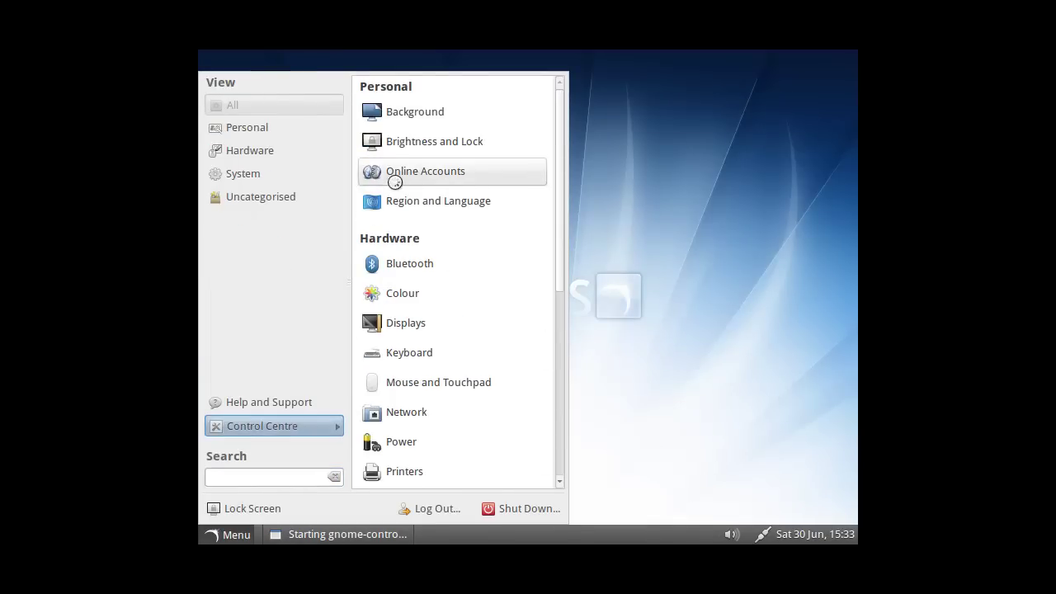
pyautogui.click(238, 151)
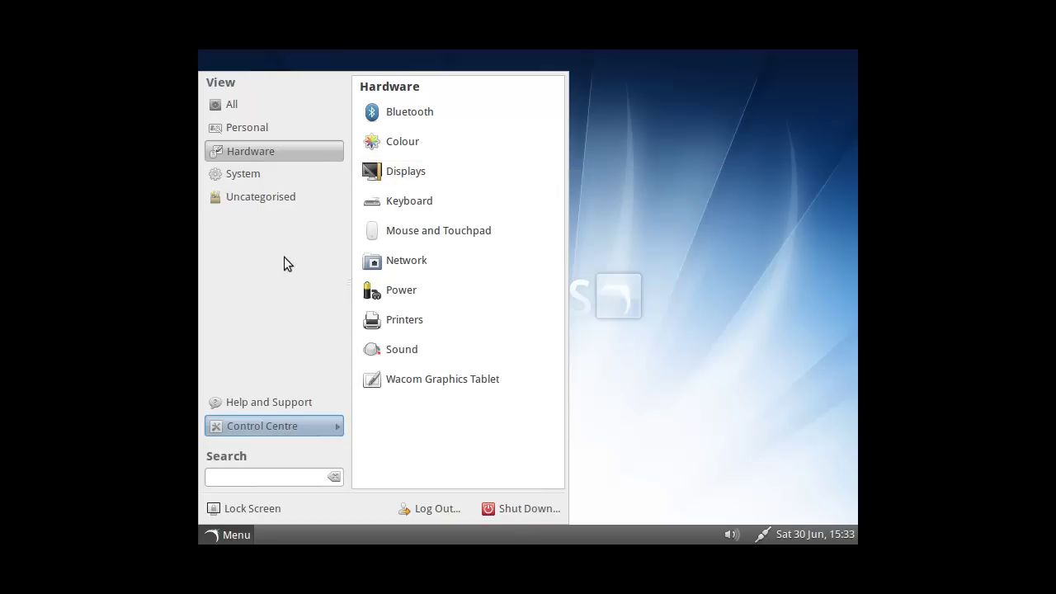
pyautogui.moveTo(281, 194)
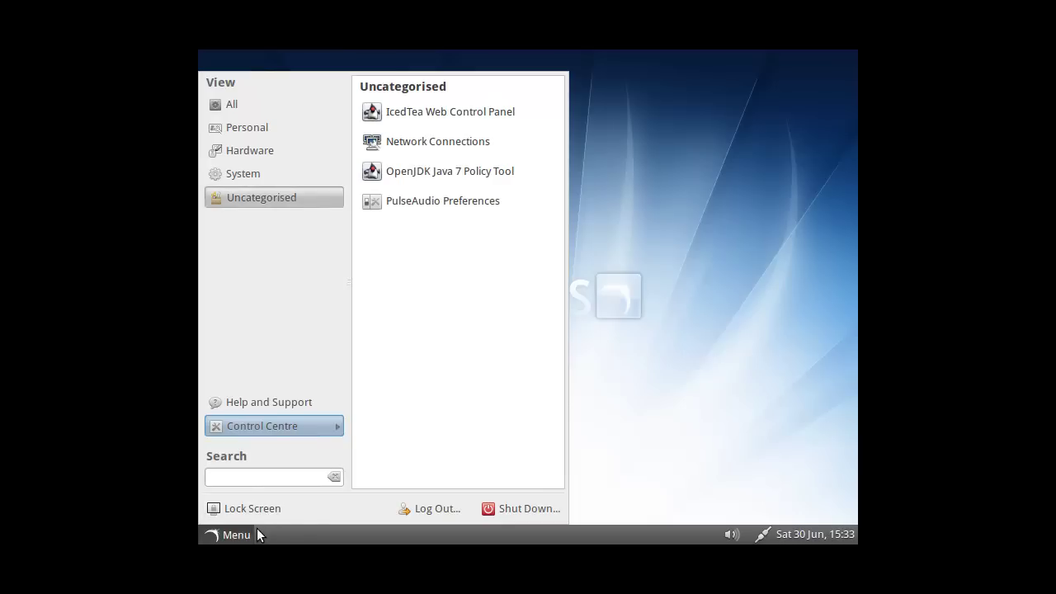
# - Launch Terminal from the Accessories category of the application menu
pyautogui.click(237, 535)
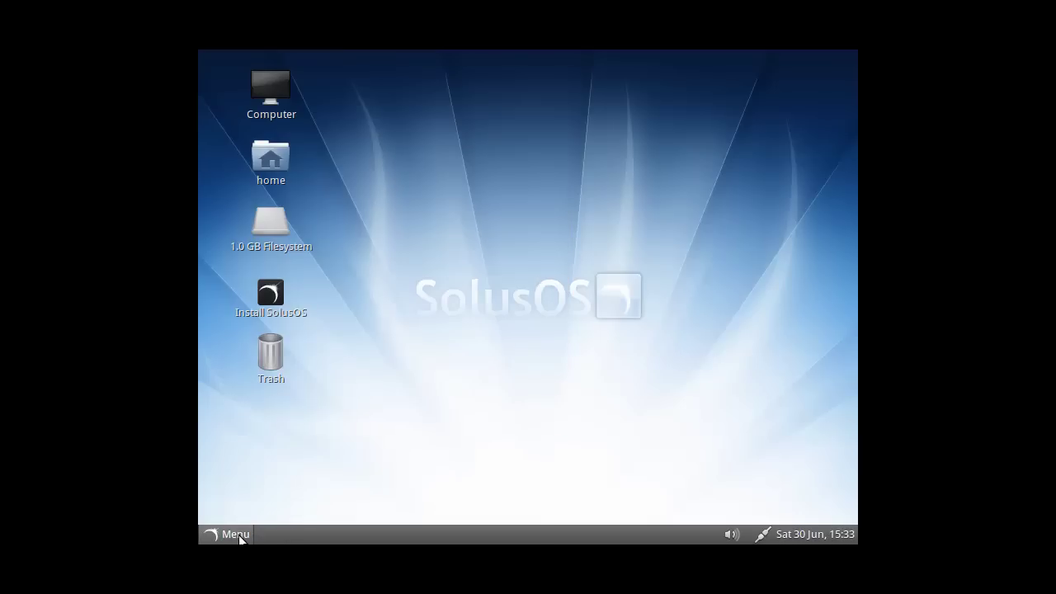
pyautogui.click(238, 532)
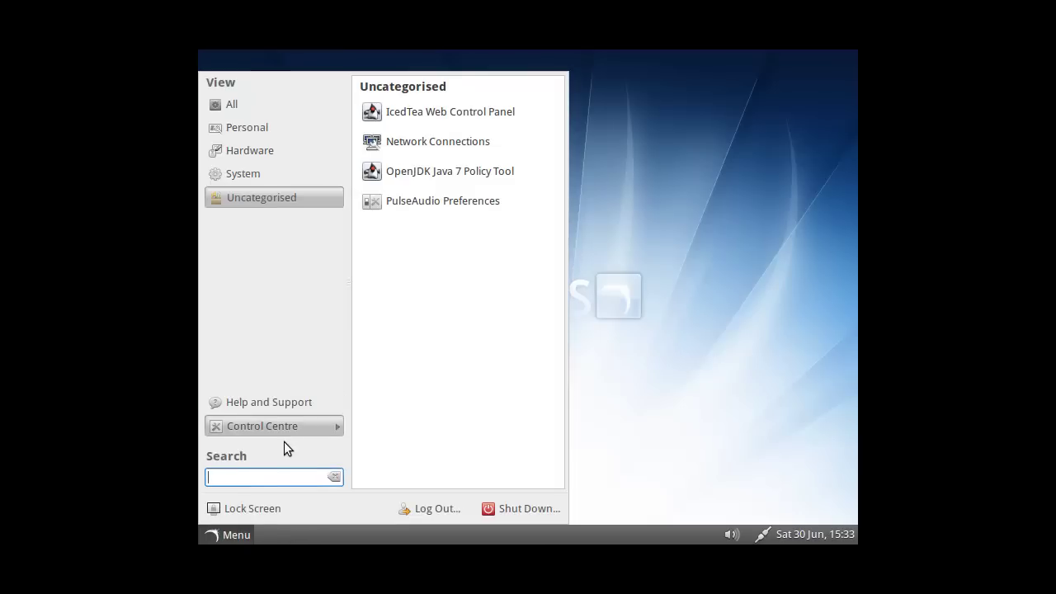
pyautogui.click(284, 435)
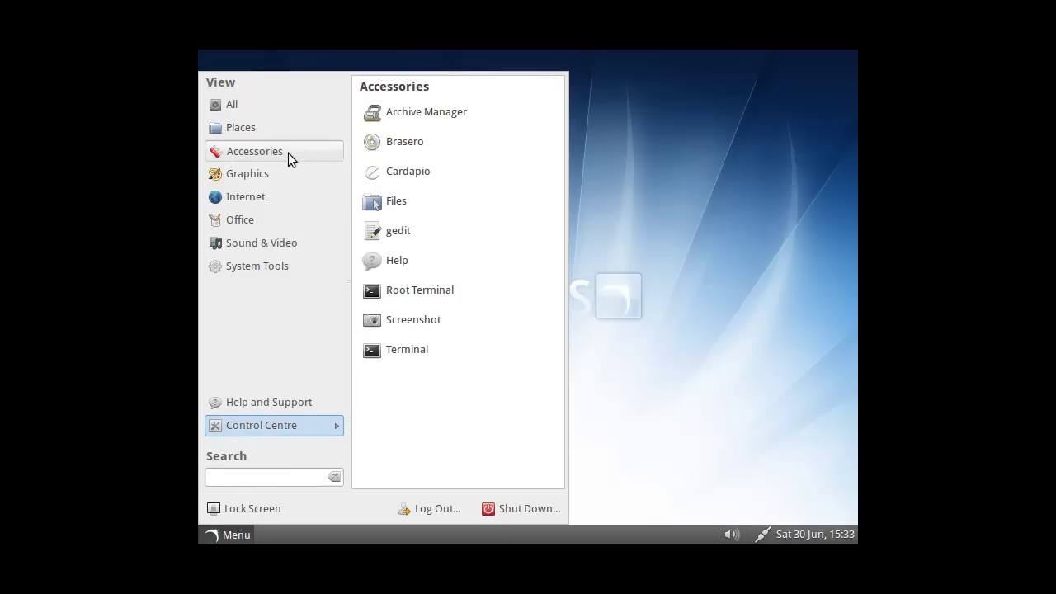
pyautogui.moveTo(307, 151)
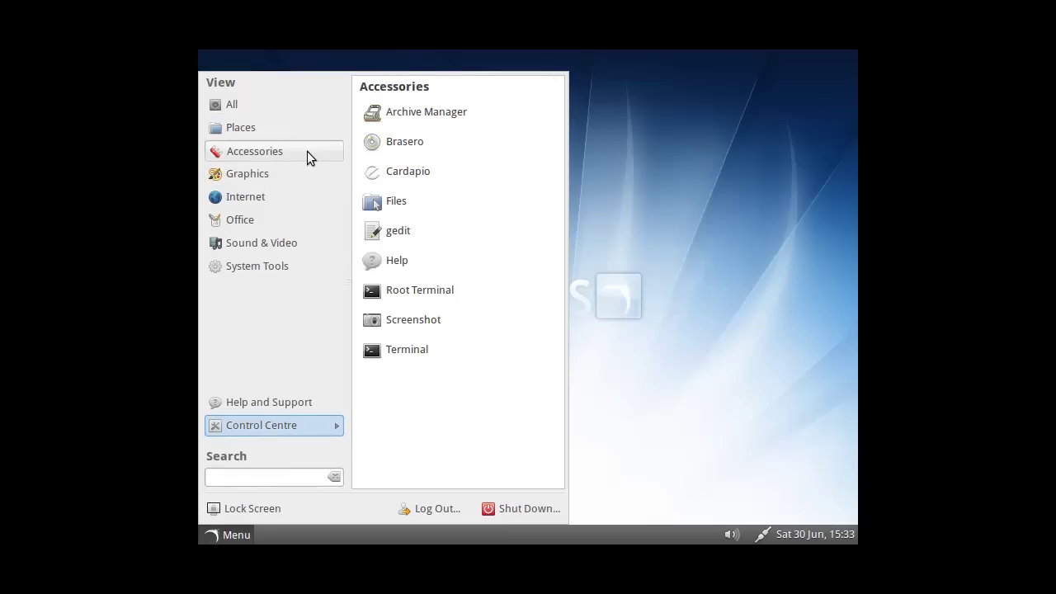
pyautogui.click(426, 354)
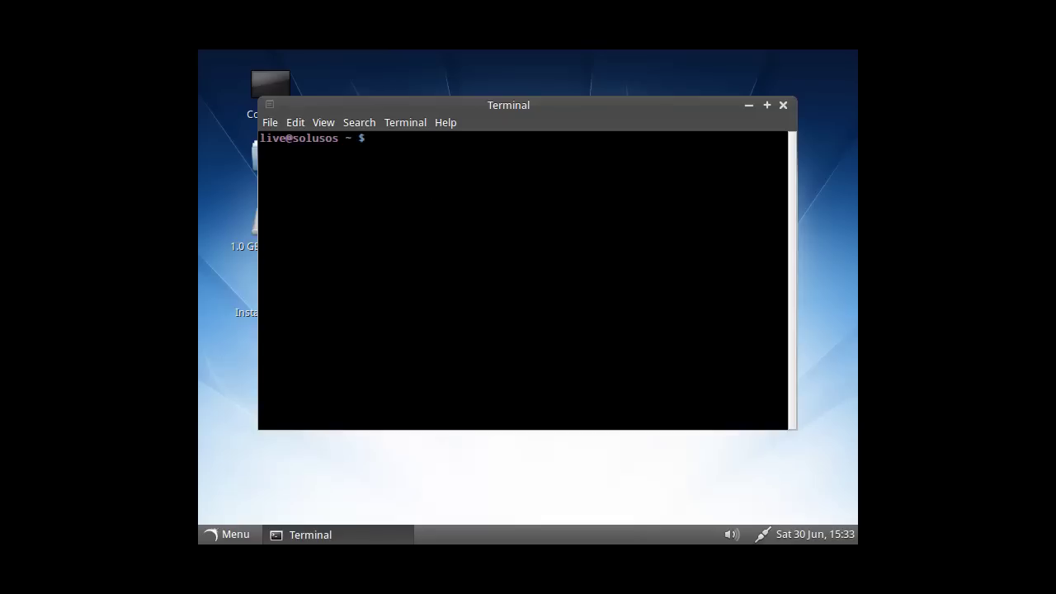
# - Run xrandr -size 128x720 and scroll through the usage help it prints
pyautogui.write('xrandr -size 128x7')
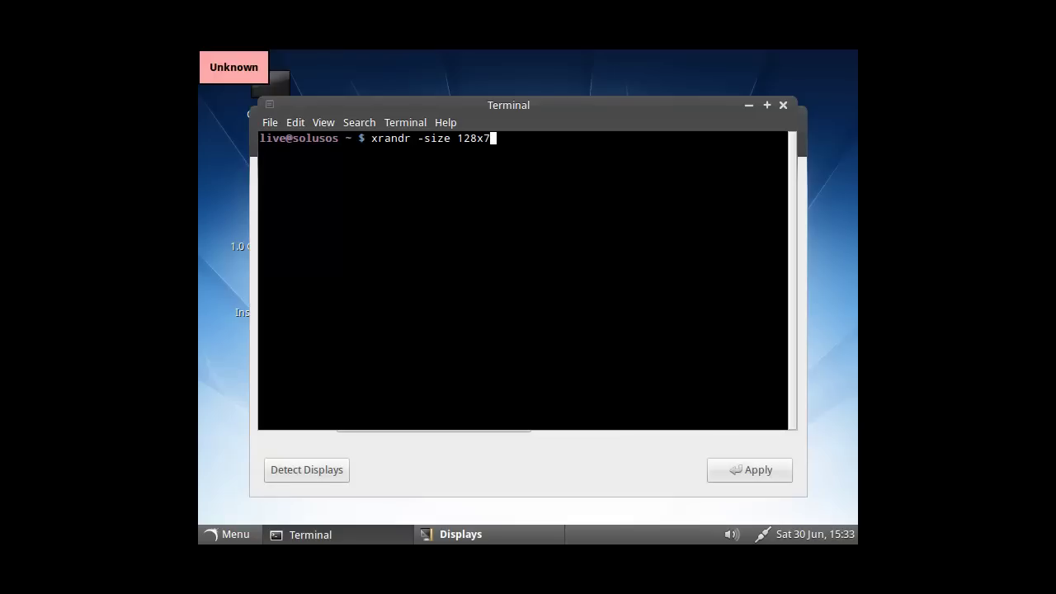
pyautogui.write('20')
pyautogui.press('Return')
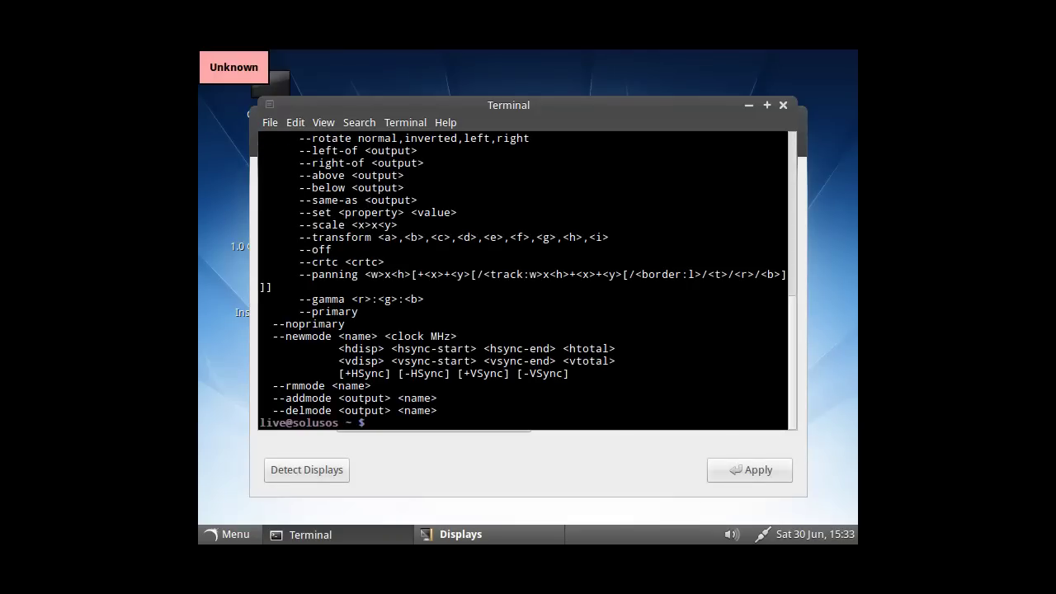
pyautogui.scroll(4, 439, 360)
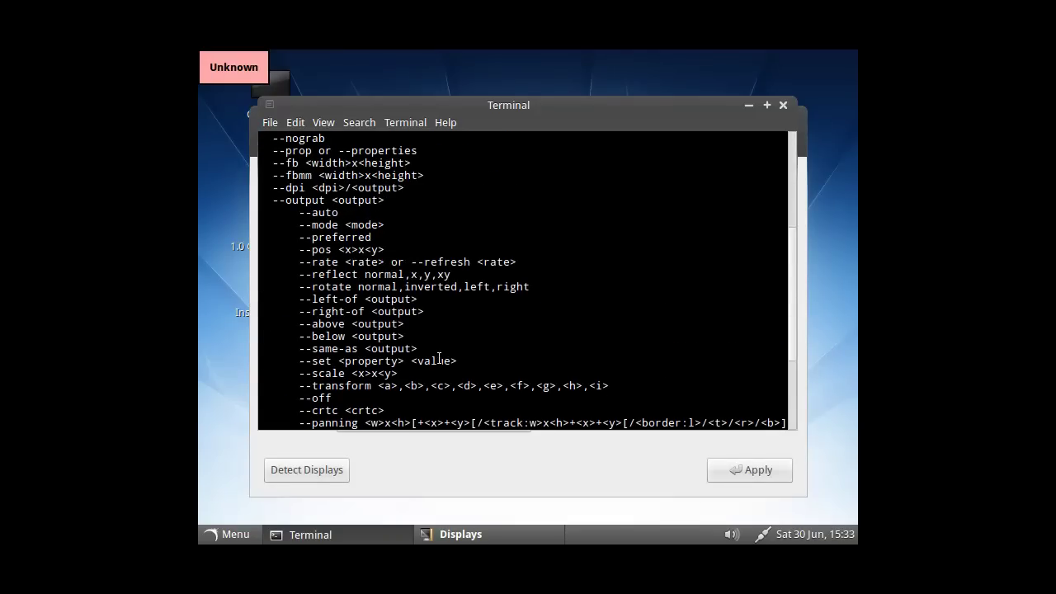
pyautogui.scroll(3, 439, 360)
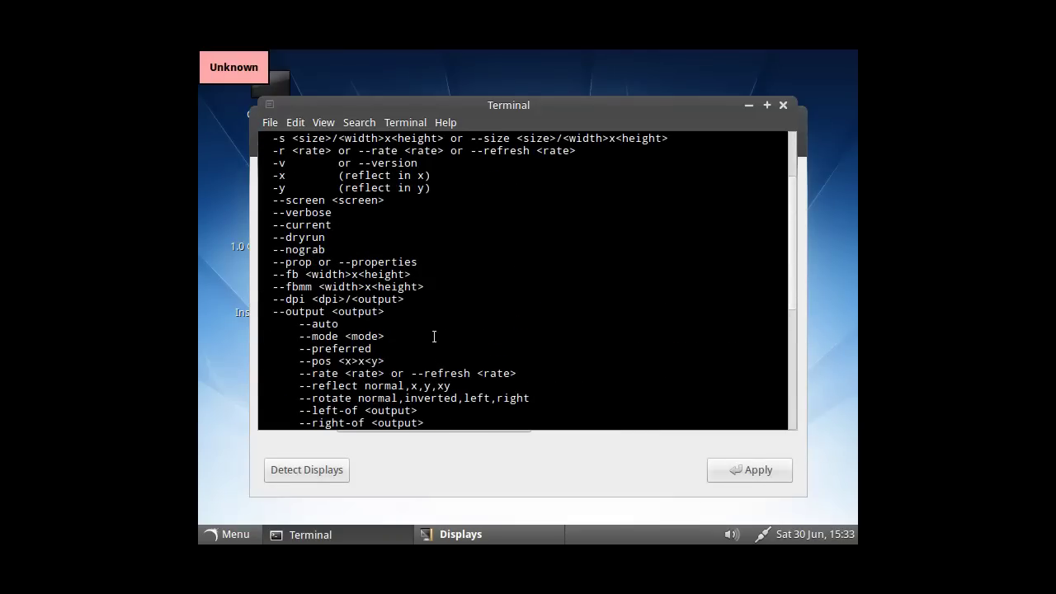
pyautogui.scroll(3, 440, 328)
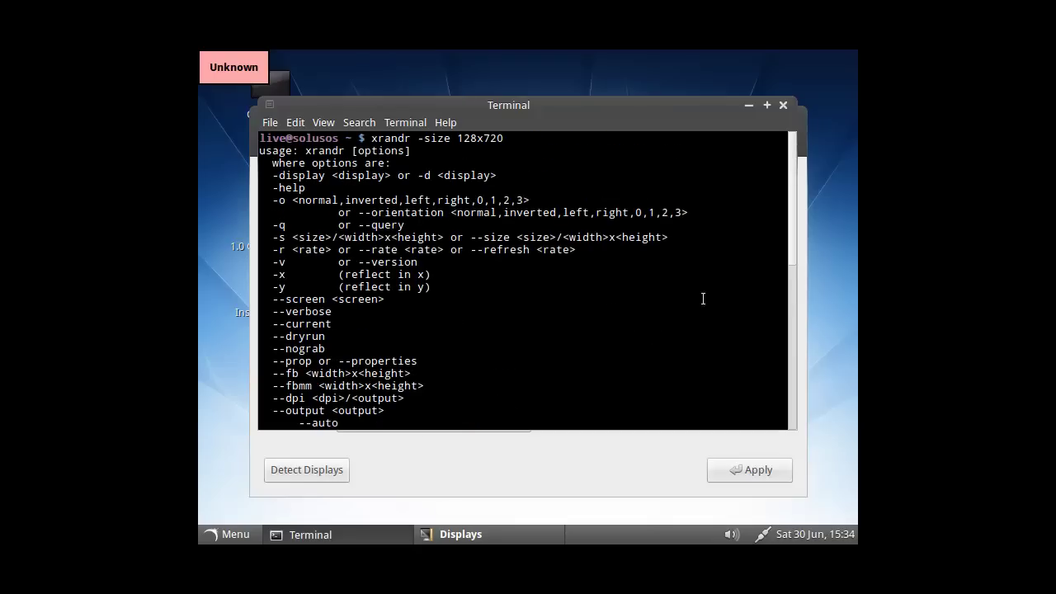
pyautogui.moveTo(792, 255); pyautogui.dragTo(768, 431)
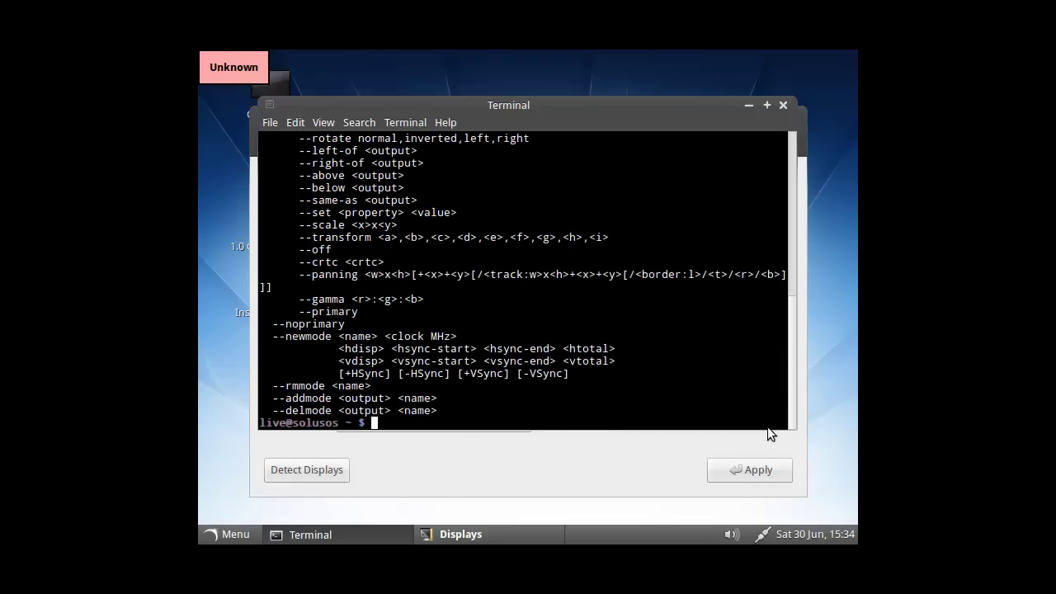
# - Correct the option to --size and rerun xrandr --size 128x720, which reports the size not found
pyautogui.press('Up')
pyautogui.press('Left')
pyautogui.press('Left')
pyautogui.press('Left')
pyautogui.press('Left')
pyautogui.press('Left')
pyautogui.press('Left')
pyautogui.press('Left')
pyautogui.press('Left')
pyautogui.press('Left')
pyautogui.press('Left')
pyautogui.press('Left')
pyautogui.press('Left')
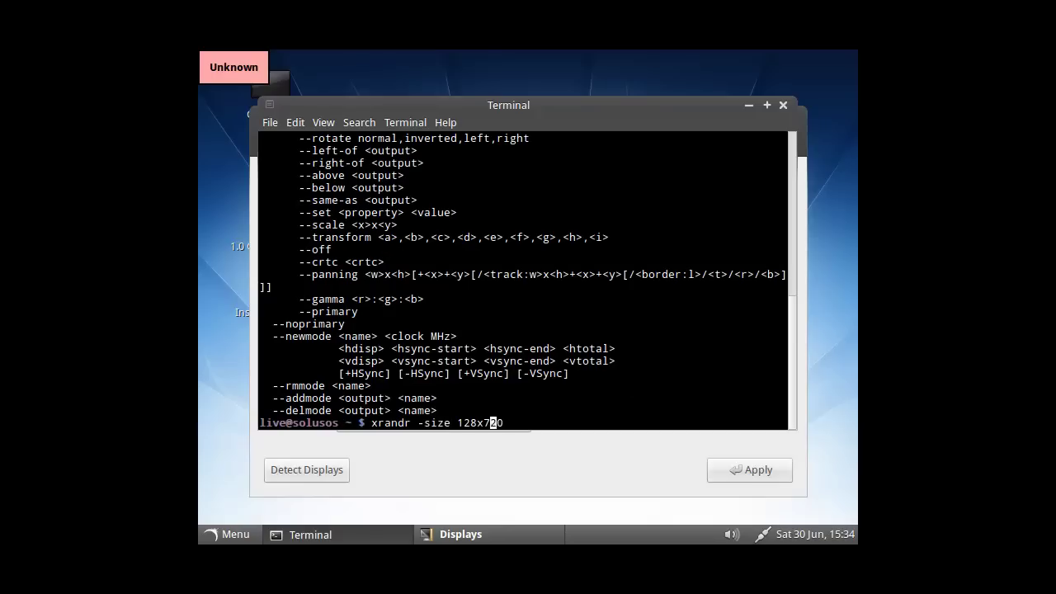
pyautogui.write('-')
pyautogui.press('Return')
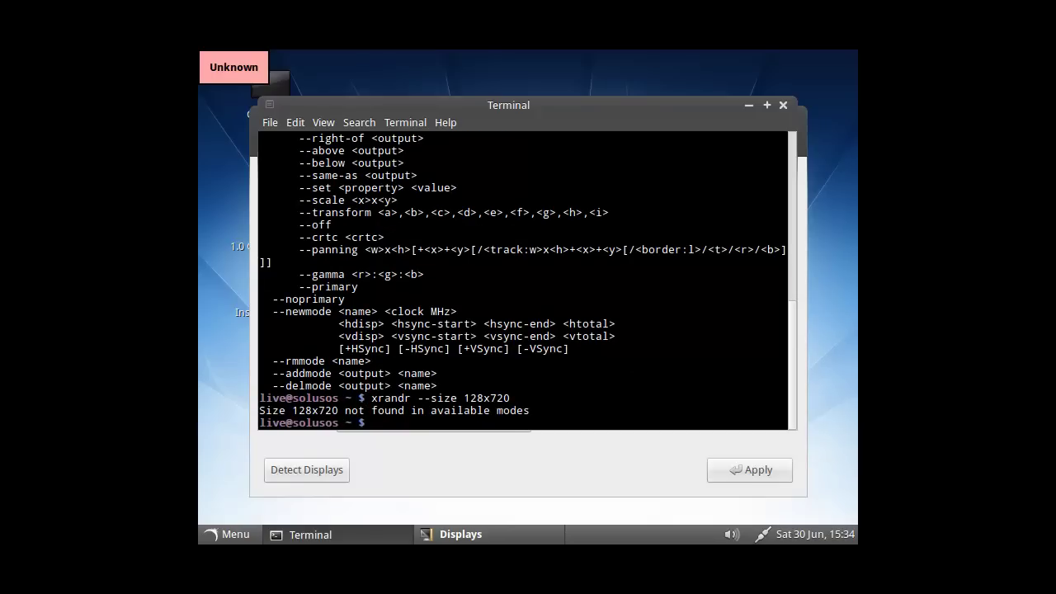
# - Trim the recalled command down to bare xrandr and run it to list modes, including 1280x720
pyautogui.press('Up')
pyautogui.press('Left')
pyautogui.press('Right')
pyautogui.press('BackSpace')
pyautogui.press('BackSpace')
pyautogui.press('BackSpace')
pyautogui.press('BackSpace')
pyautogui.press('BackSpace')
pyautogui.press('BackSpace')
pyautogui.press('BackSpace')
pyautogui.press('BackSpace')
pyautogui.press('BackSpace')
pyautogui.press('BackSpace')
pyautogui.press('BackSpace')
pyautogui.press('BackSpace')
pyautogui.press('BackSpace')
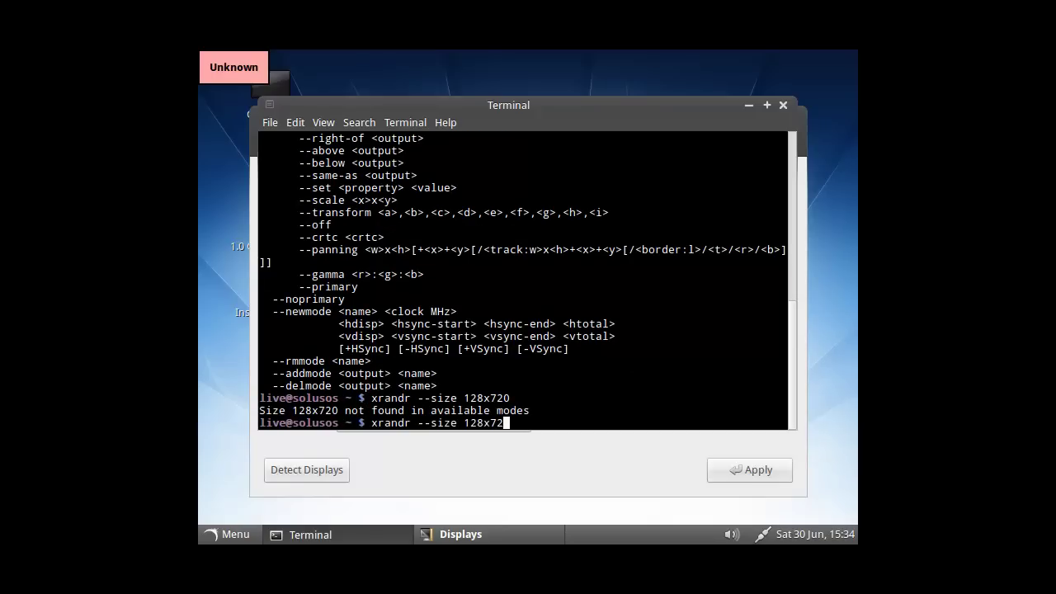
pyautogui.press('Return')
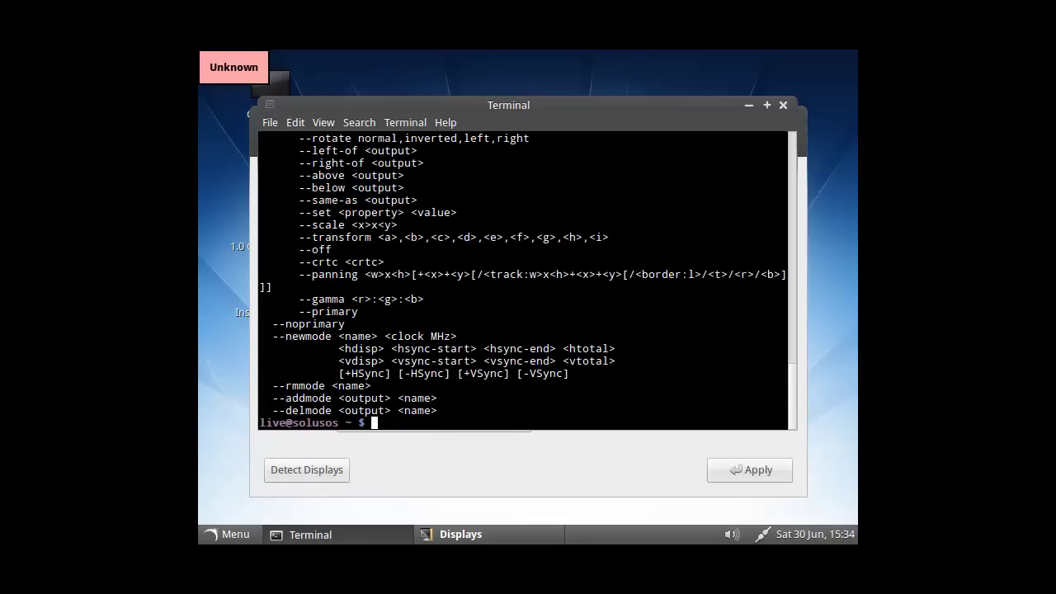
pyautogui.press('Up')
pyautogui.press('BackSpace')
pyautogui.press('BackSpace')
pyautogui.press('Return')
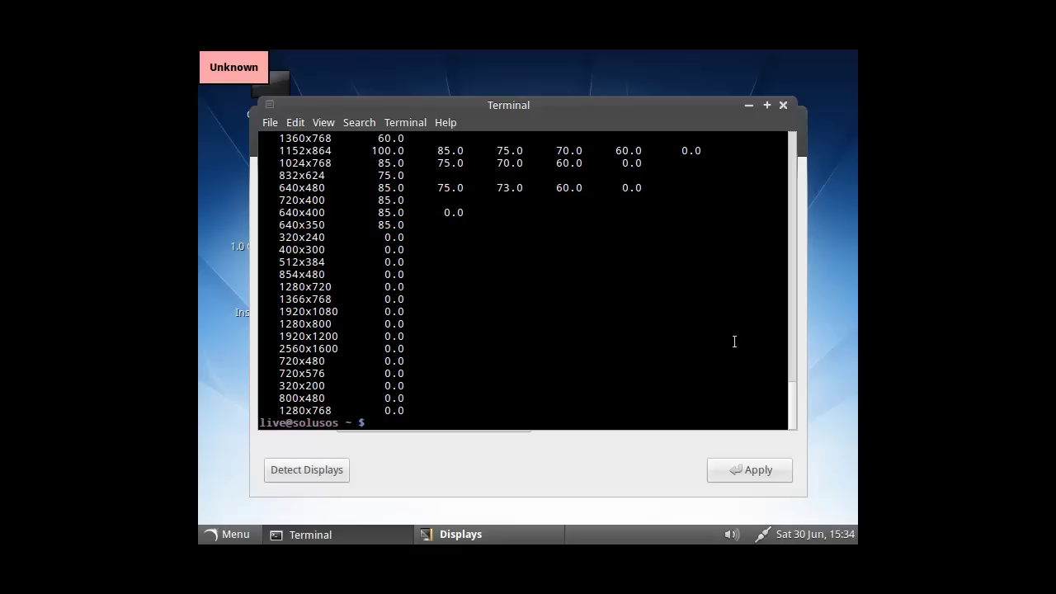
# - Scroll through the xrandr mode list, then enter xrandr --size 128x720 at the prompt without running it
pyautogui.moveTo(790, 395); pyautogui.dragTo(783, 373)
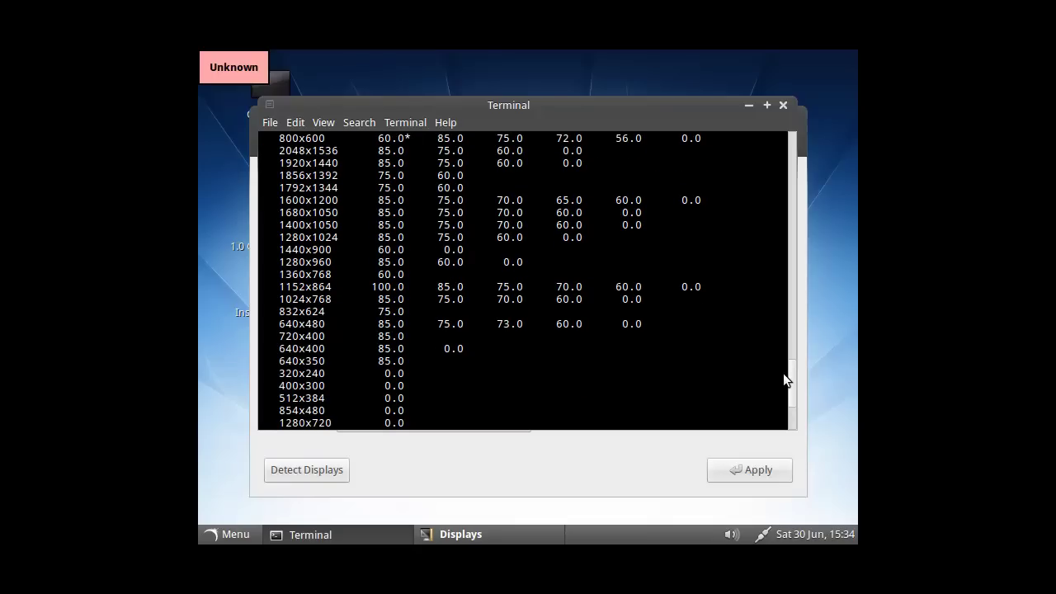
pyautogui.moveTo(783, 373); pyautogui.dragTo(782, 376)
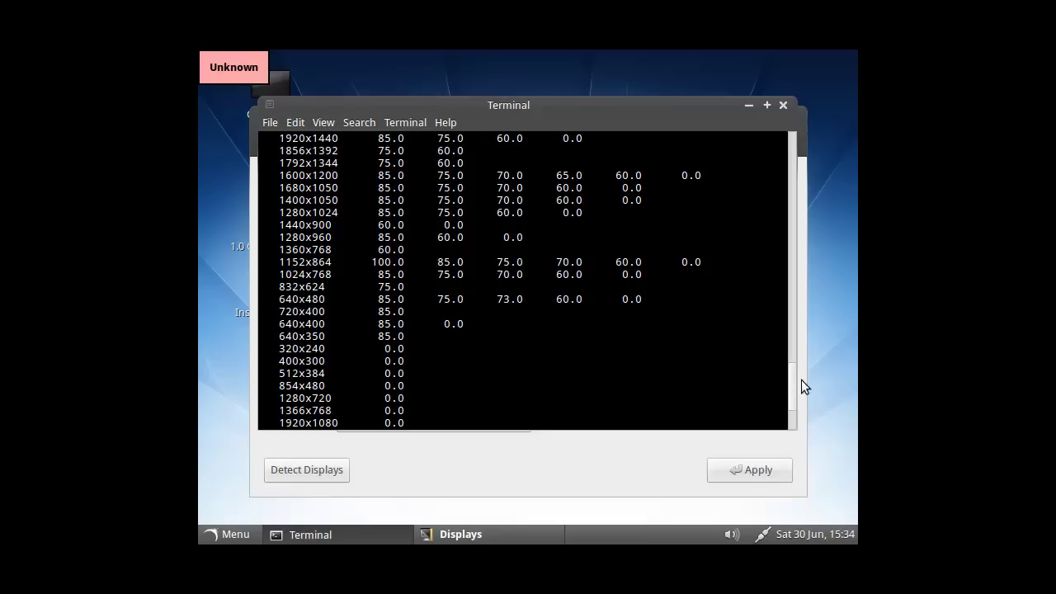
pyautogui.moveTo(792, 387); pyautogui.dragTo(796, 372)
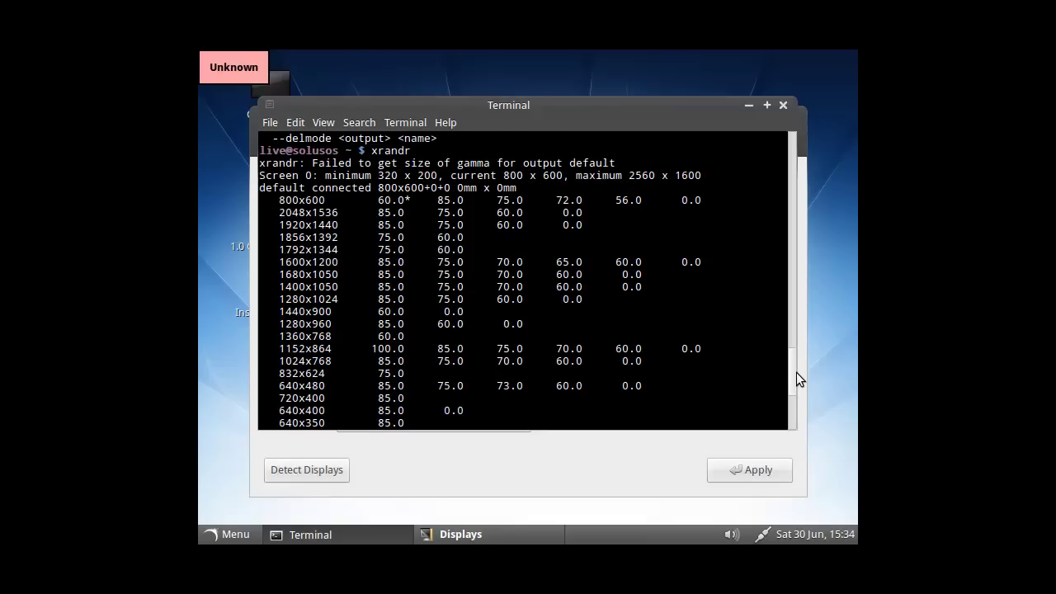
pyautogui.moveTo(796, 372); pyautogui.dragTo(790, 269)
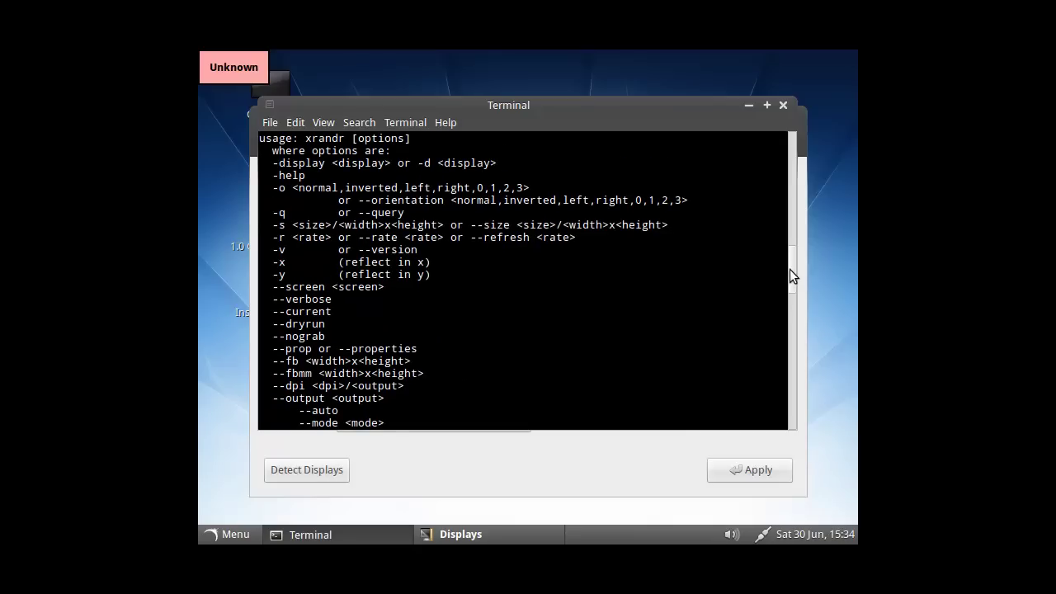
pyautogui.moveTo(789, 269); pyautogui.dragTo(783, 443)
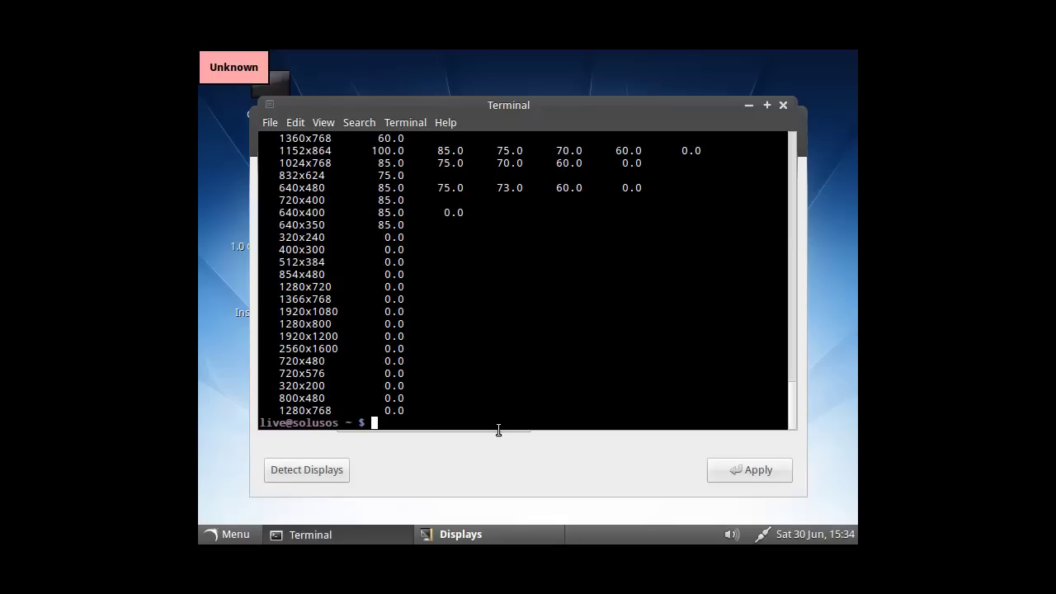
pyautogui.write('xrandr --size 128x720')
pyautogui.press('Left')
pyautogui.press('Left')
pyautogui.press('Left')
pyautogui.press('Left')
pyautogui.press('Left')
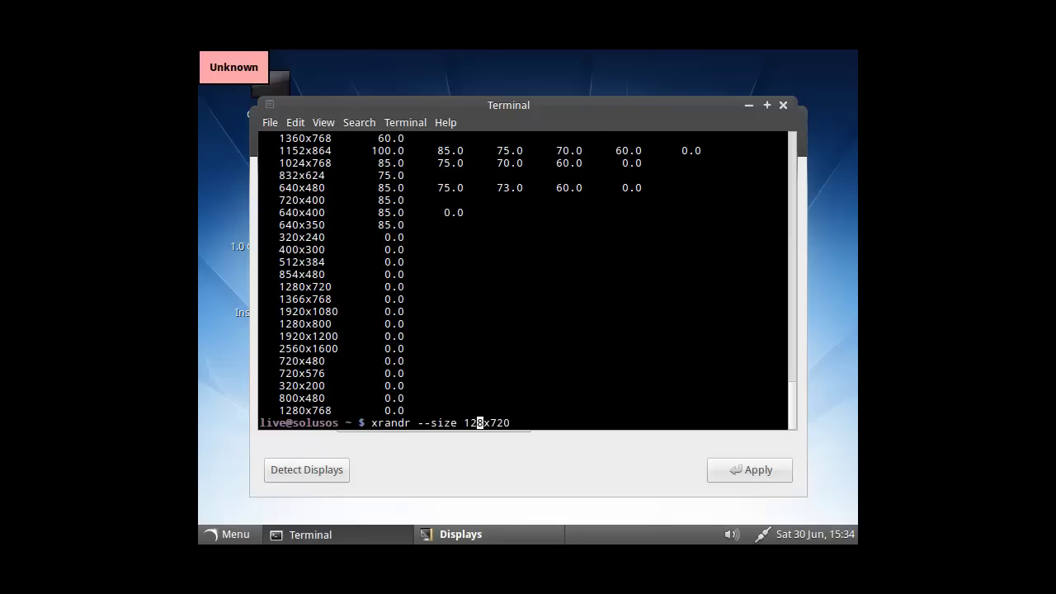
# - Fix the width to 1280 and run xrandr --size 1280x720
pyautogui.press('Right')
pyautogui.write('0')
pyautogui.press('Return')
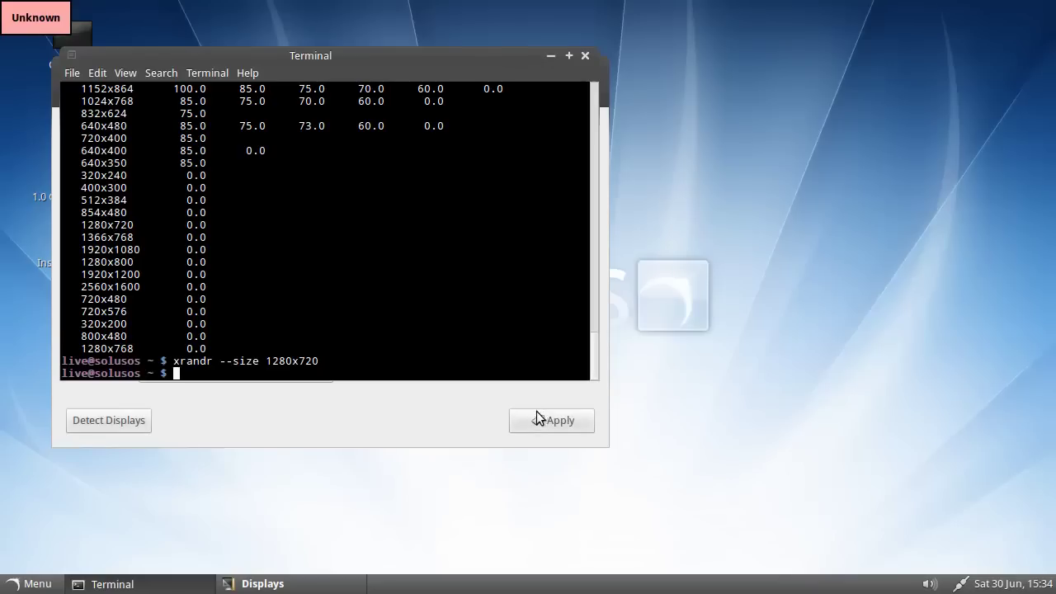
# - Keep the new 1280x720 configuration and close the Displays and Terminal windows
pyautogui.click(541, 419)
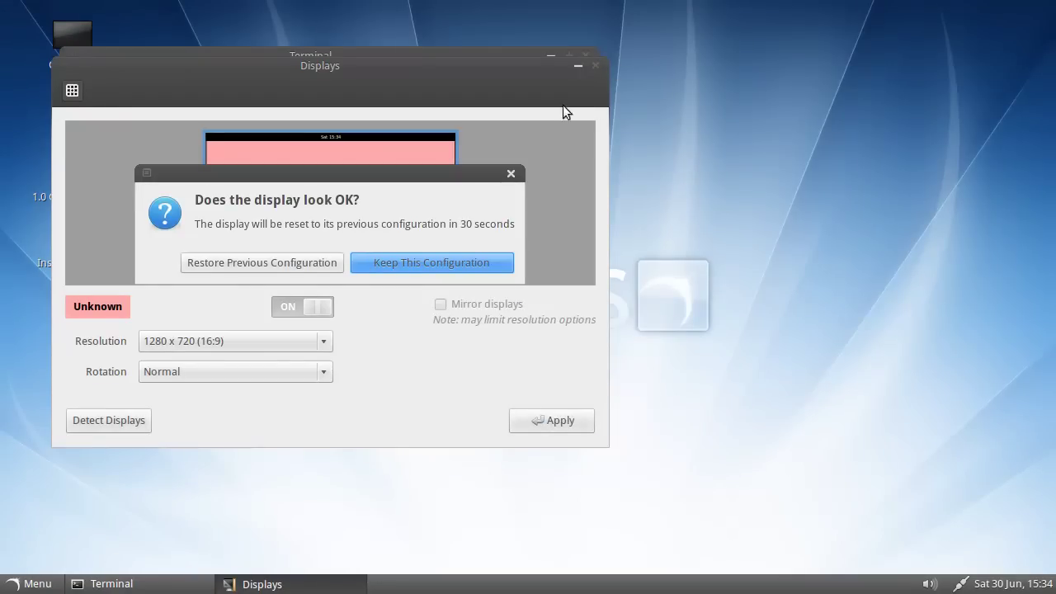
pyautogui.click(372, 262)
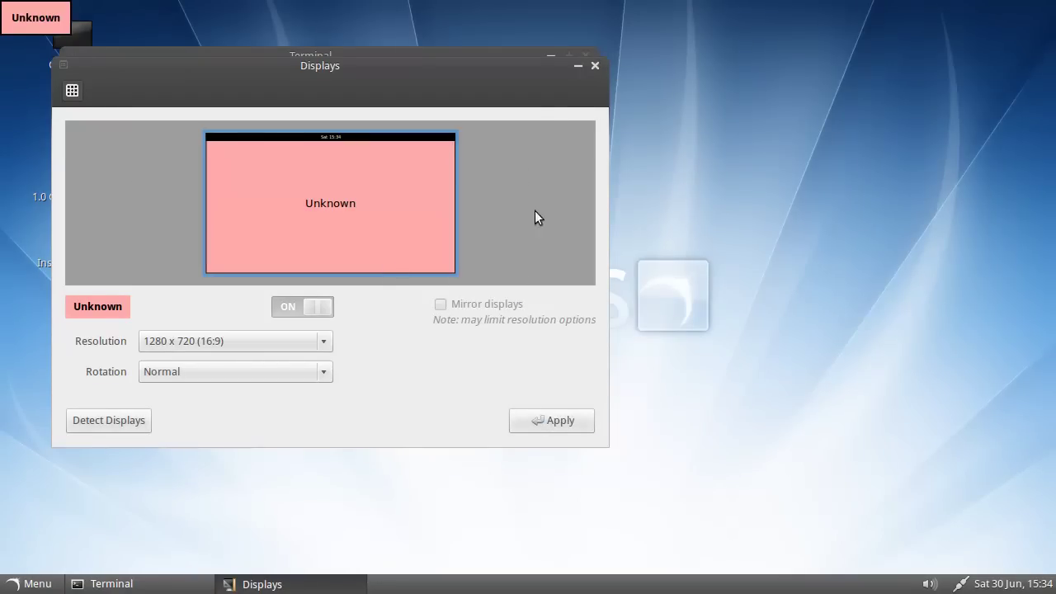
pyautogui.click(596, 66)
pyautogui.click(585, 52)
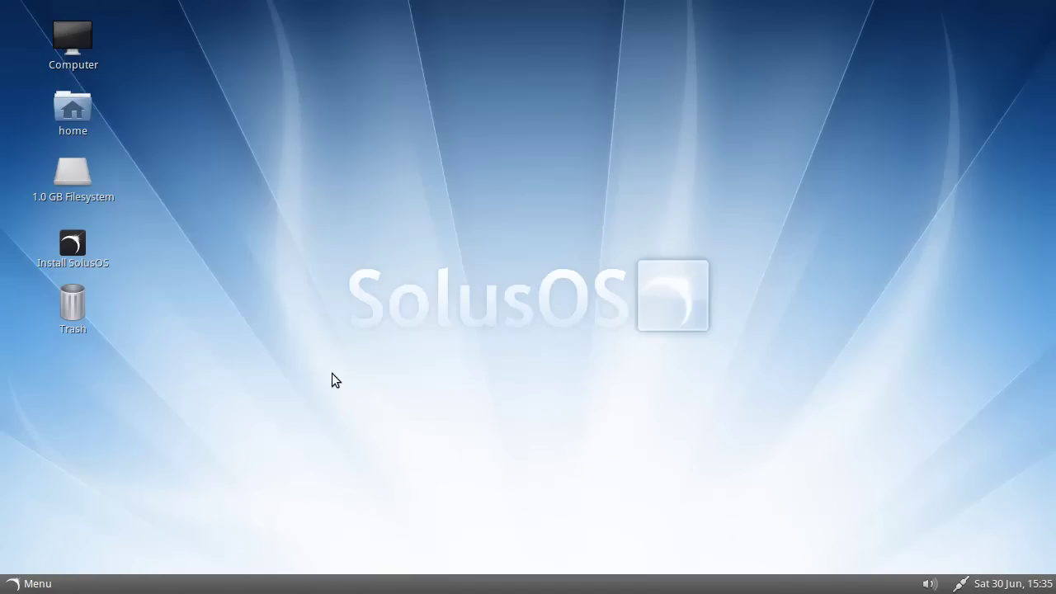
# - Browse the application menu categories and launch Cardapio
pyautogui.click(29, 583)
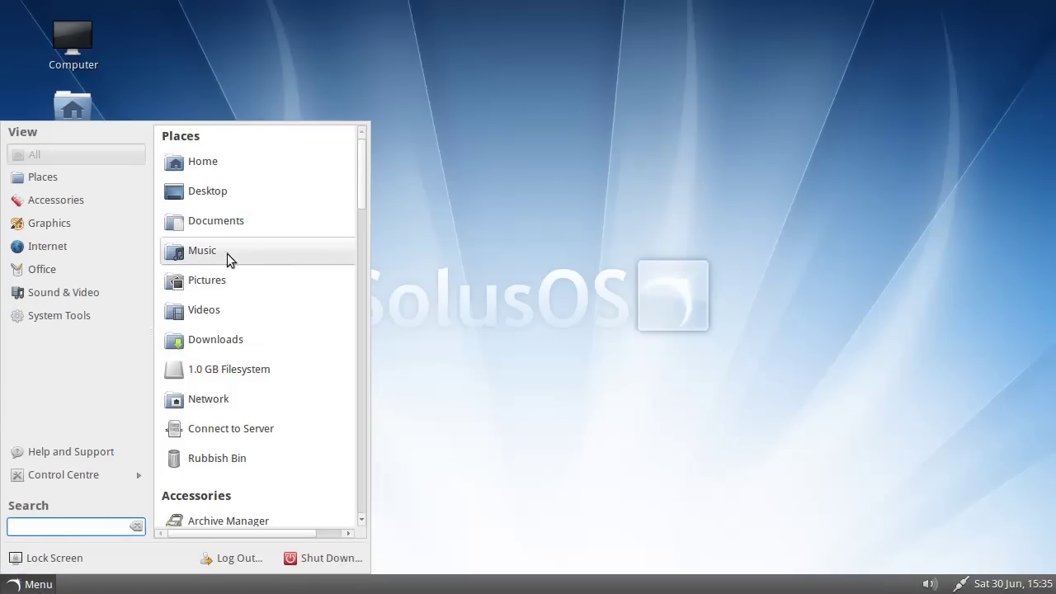
pyautogui.moveTo(54, 177)
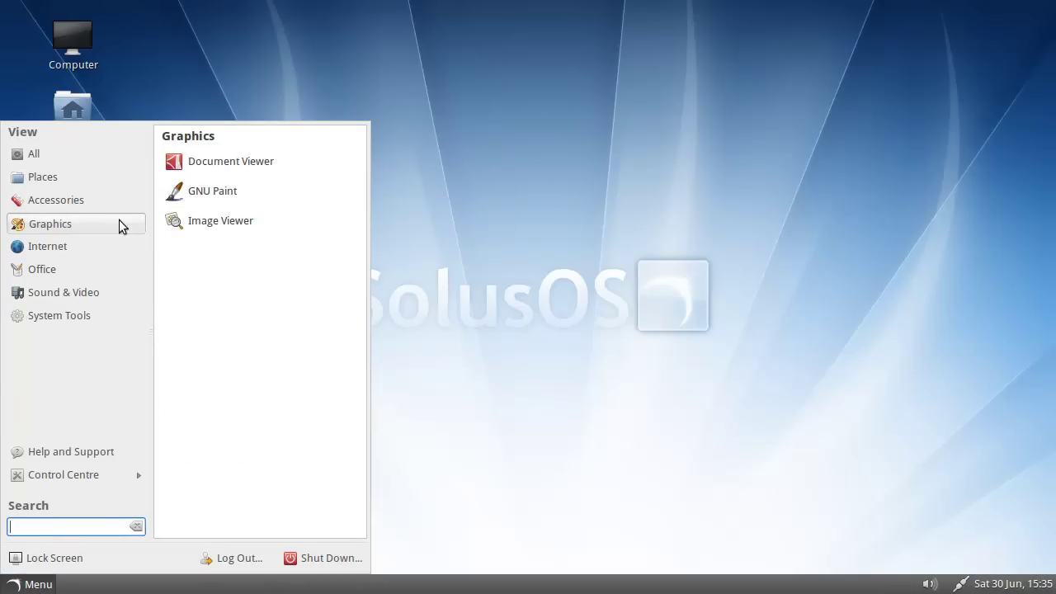
pyautogui.moveTo(98, 196)
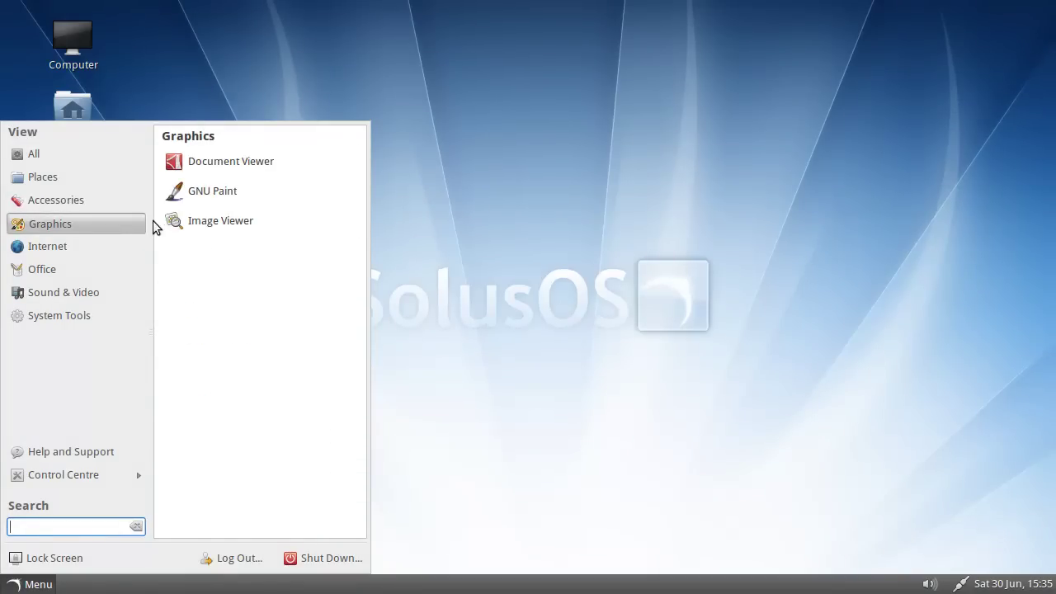
pyautogui.moveTo(58, 255)
pyautogui.moveTo(58, 202)
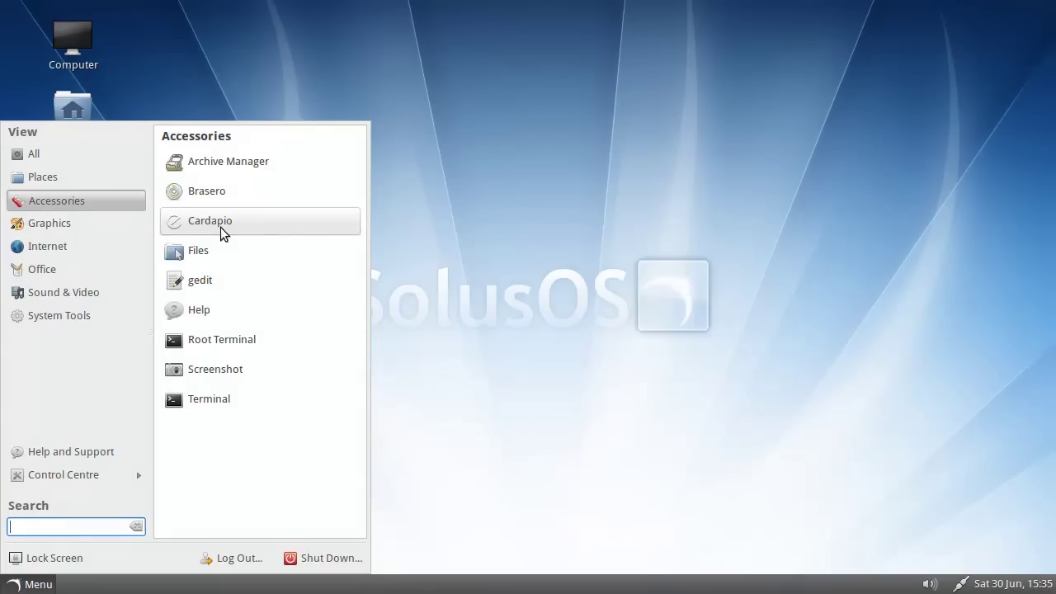
pyautogui.click(262, 222)
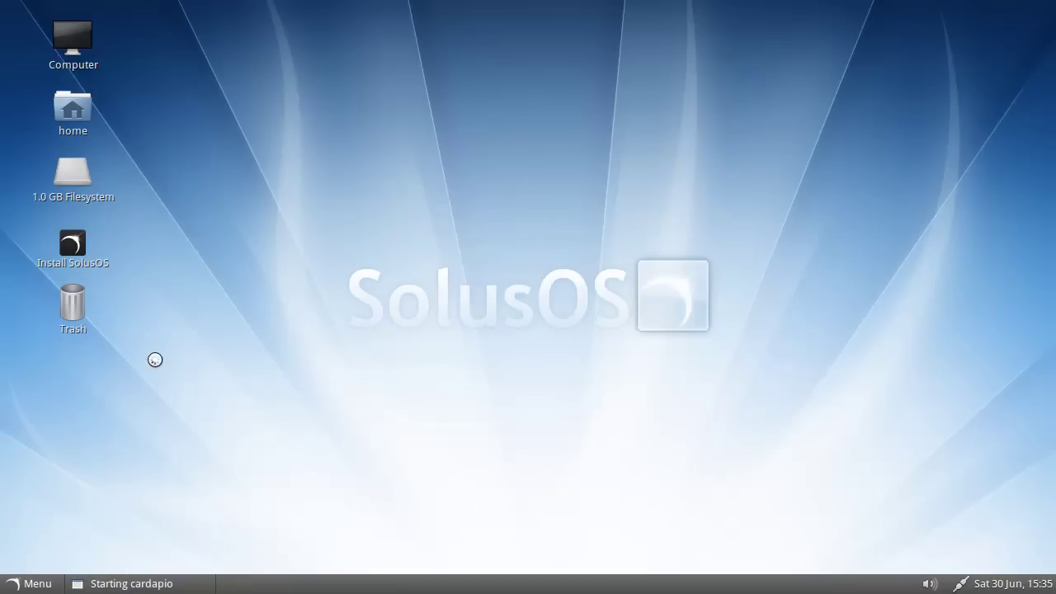
# - Open Power Statistics from System Tools, view the Processor wakeup details, and close it
pyautogui.click(24, 583)
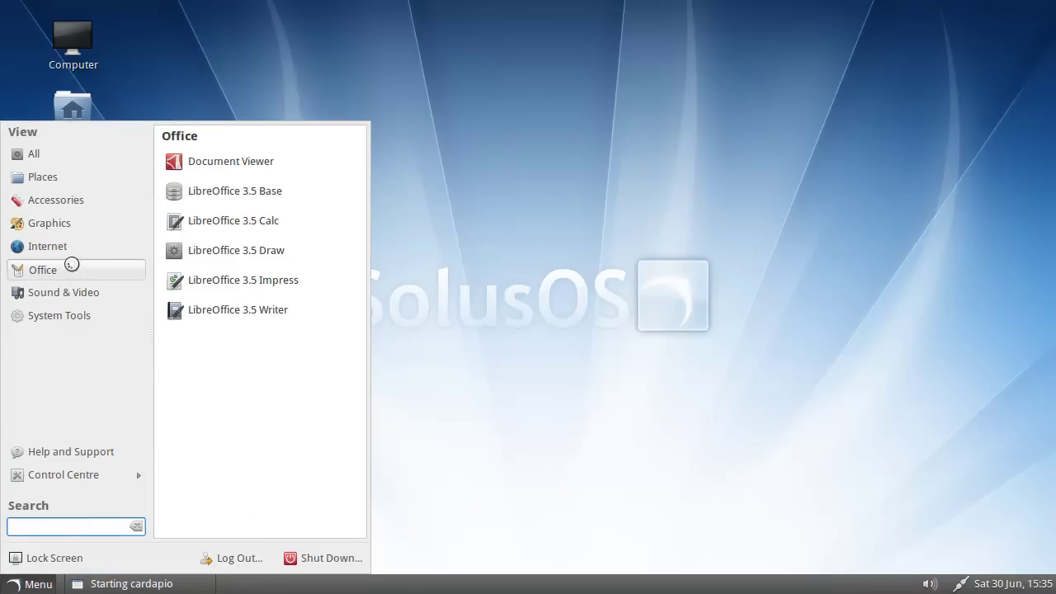
pyautogui.moveTo(73, 292)
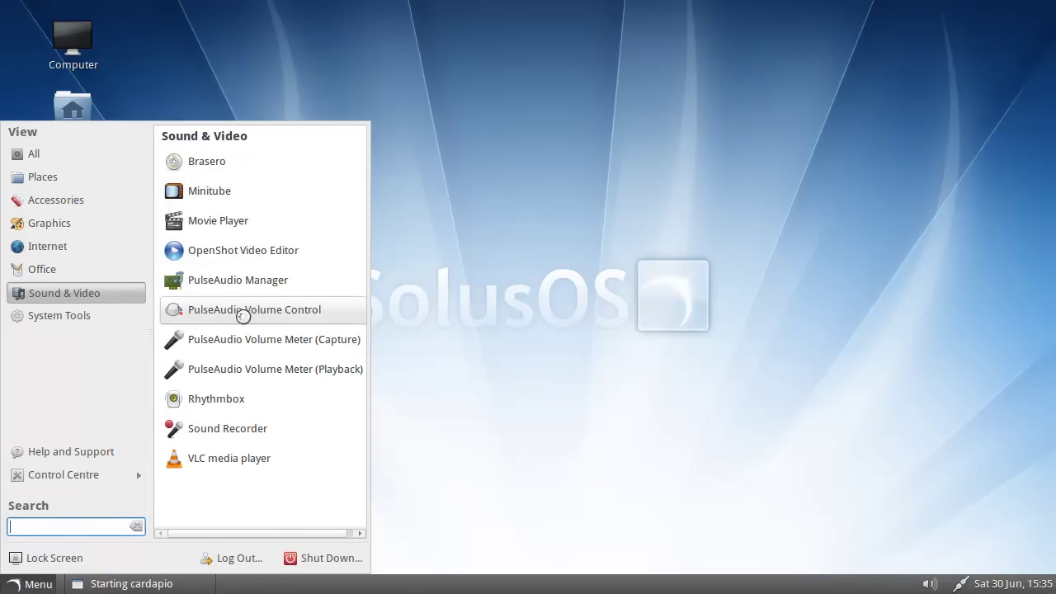
pyautogui.moveTo(82, 313)
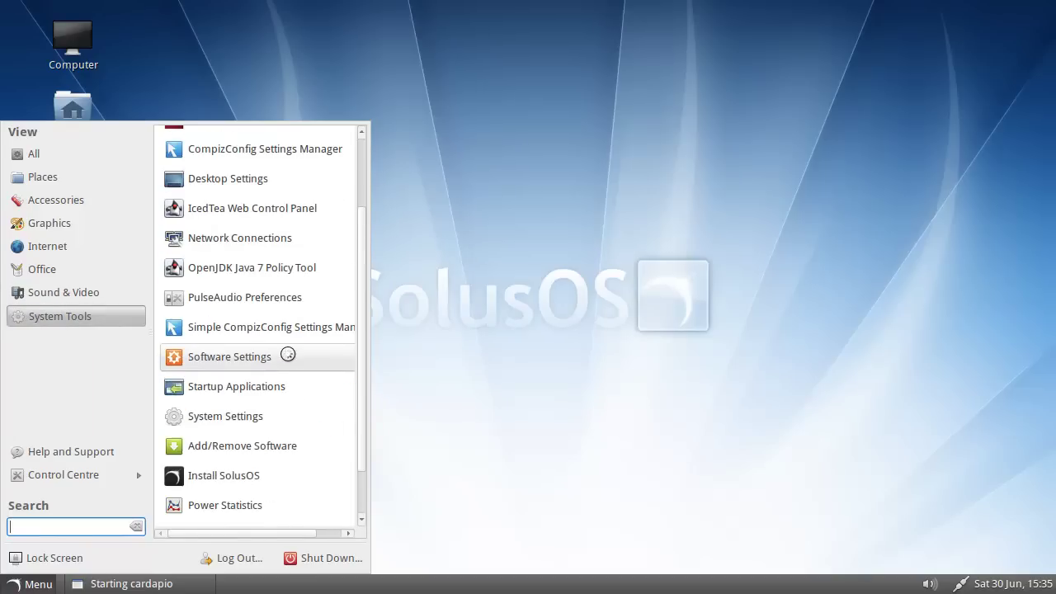
pyautogui.scroll(-3, 284, 338)
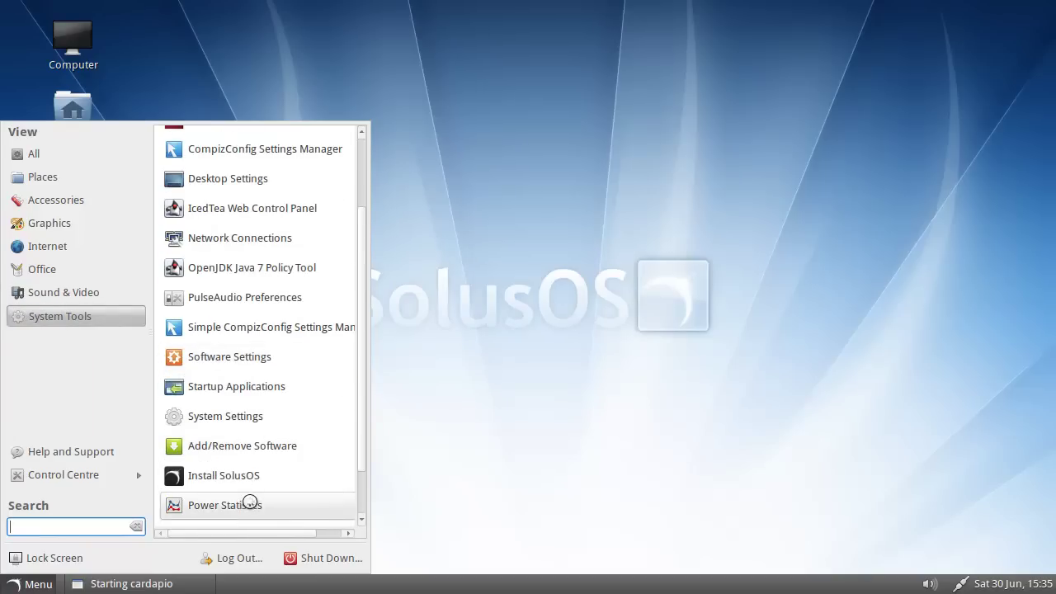
pyautogui.scroll(-2, 248, 500)
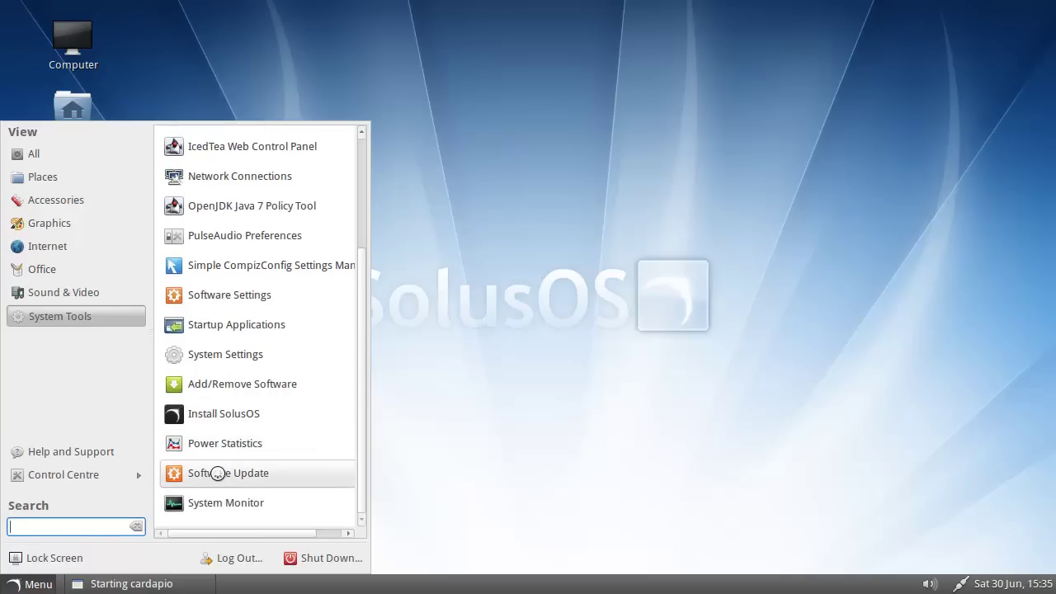
pyautogui.click(217, 448)
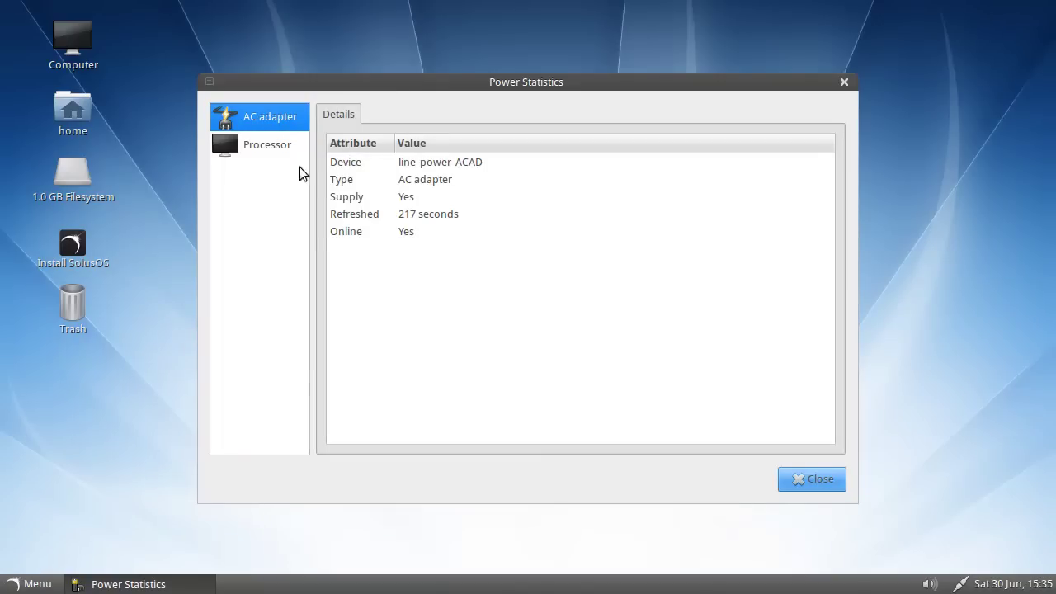
pyautogui.click(262, 151)
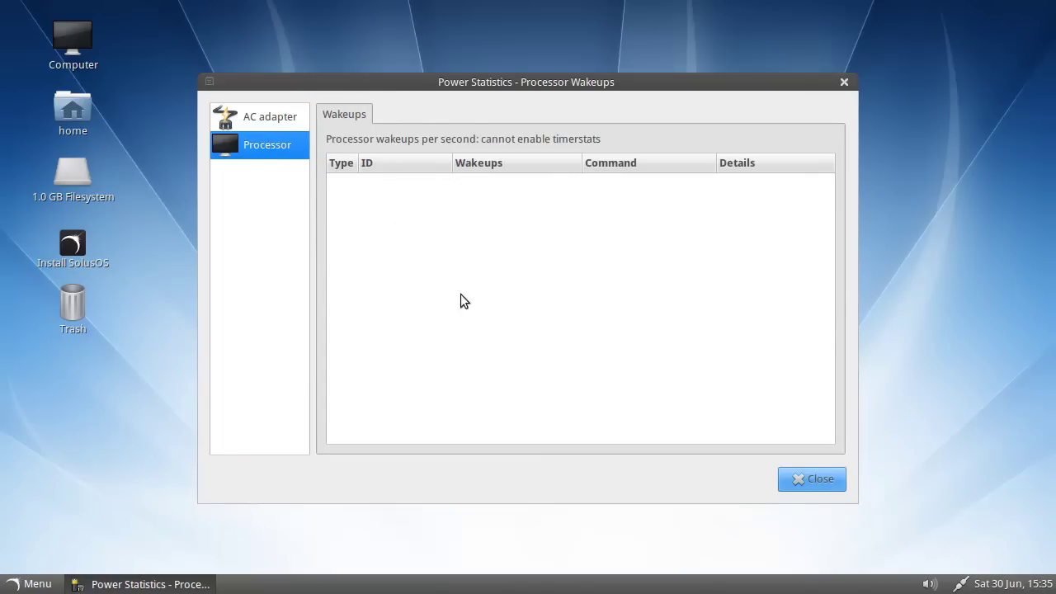
pyautogui.click(815, 482)
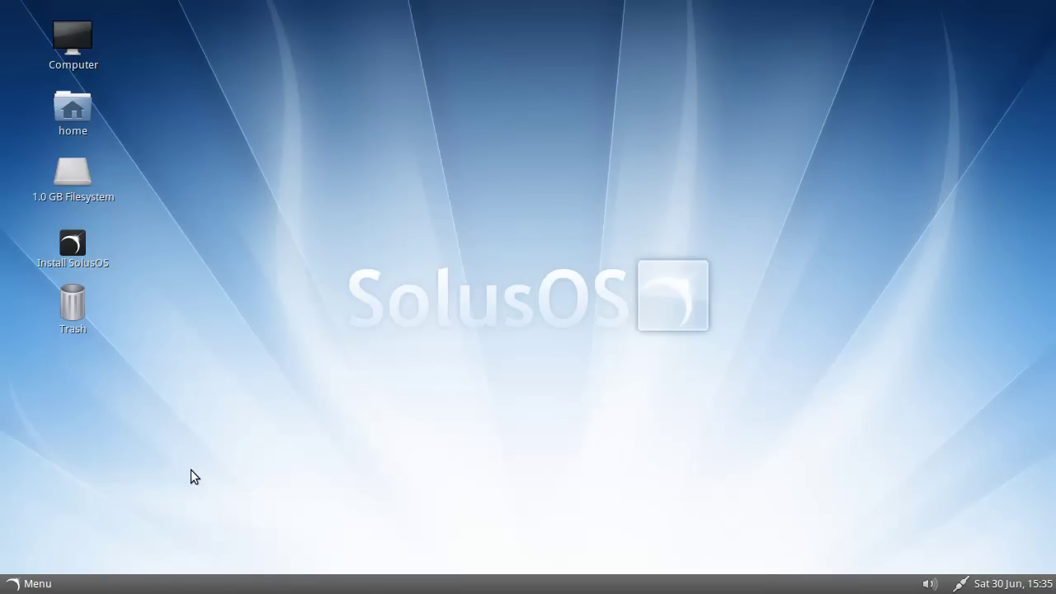
pyautogui.click(38, 583)
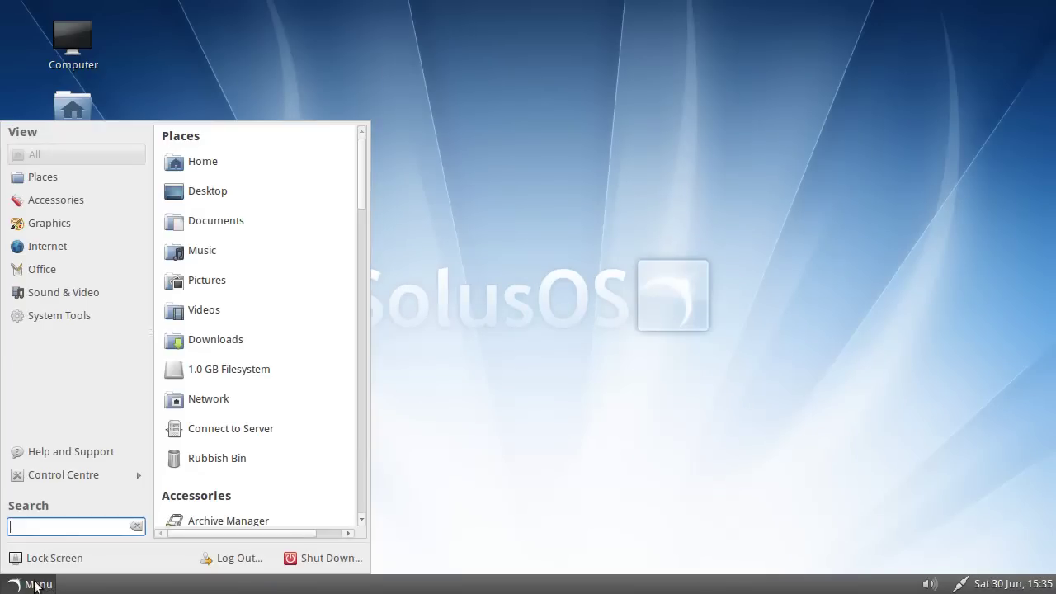
pyautogui.click(37, 583)
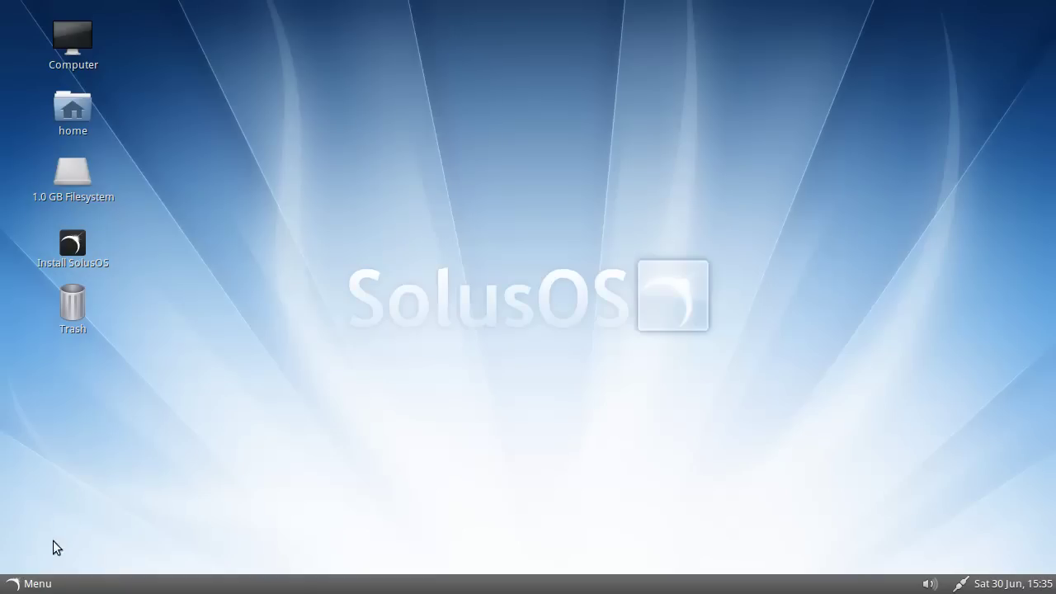
pyautogui.click(41, 584)
pyautogui.click(74, 198)
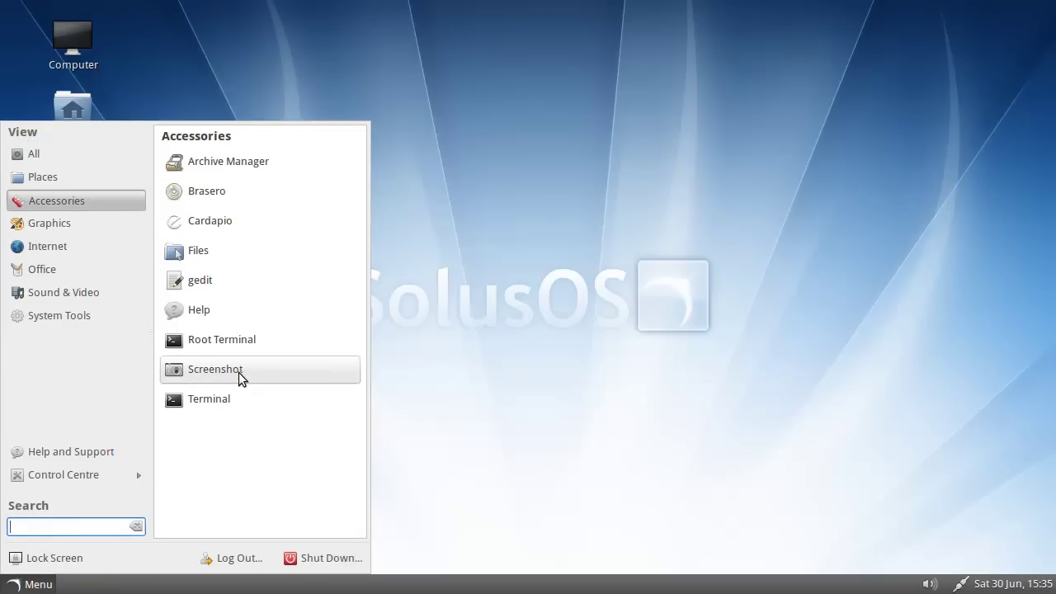
pyautogui.click(232, 401)
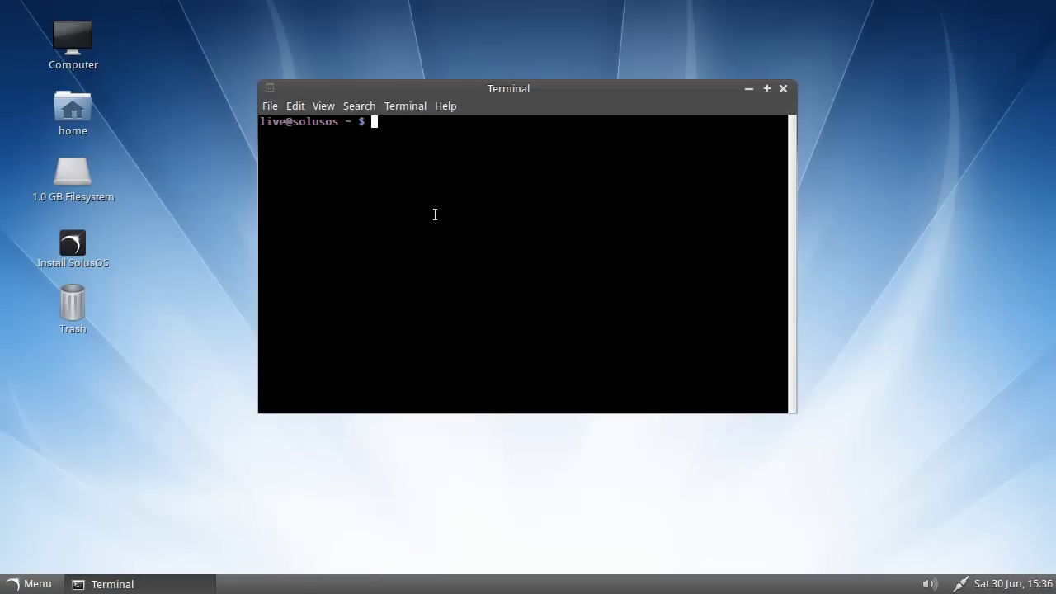
pyautogui.write('cardapio')
pyautogui.press('Return')
pyautogui.click(416, 205)
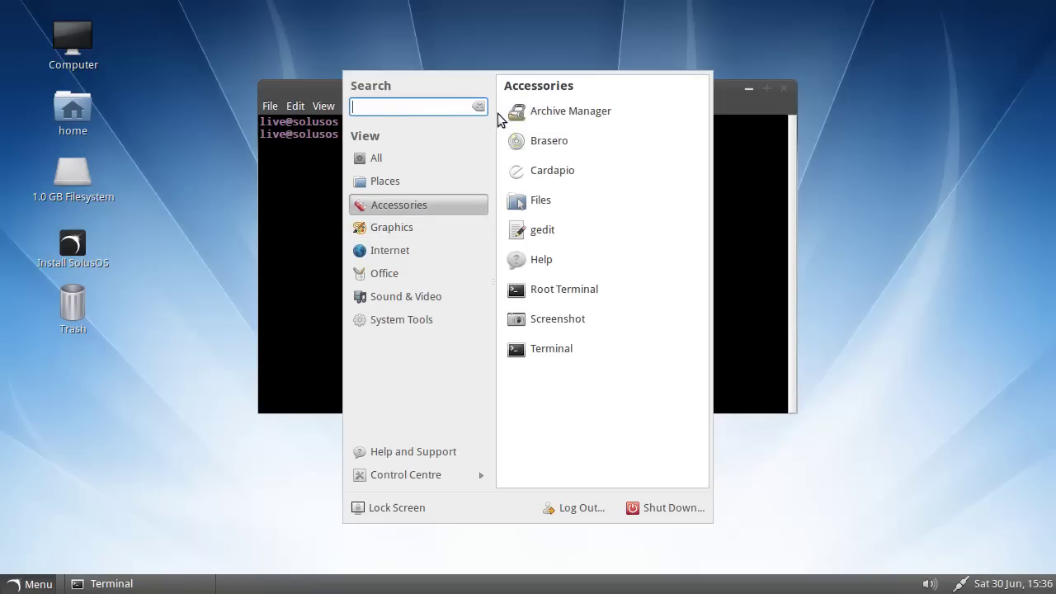
pyautogui.click(478, 107)
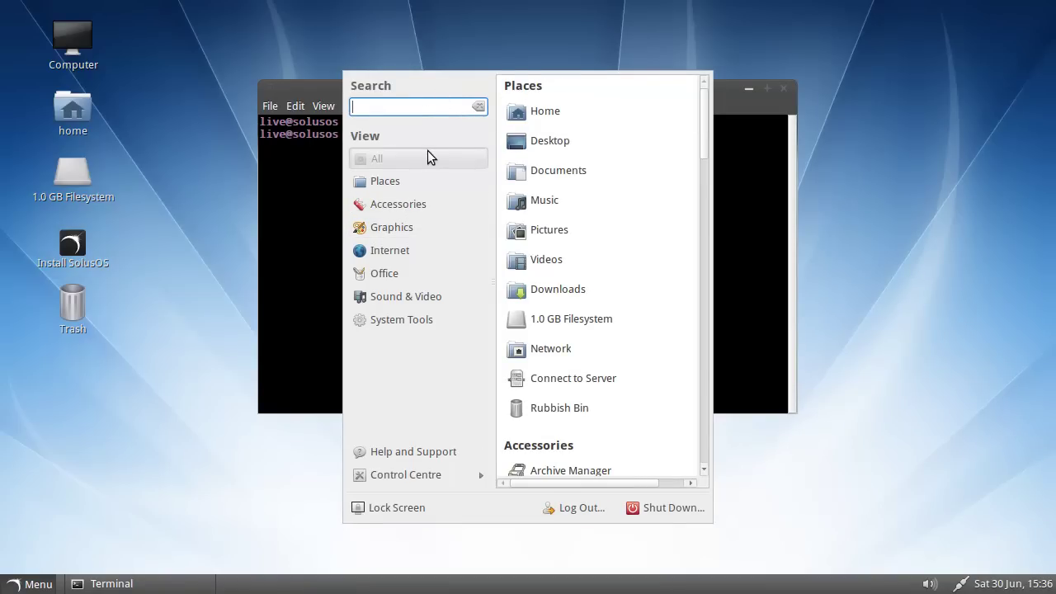
pyautogui.moveTo(411, 201)
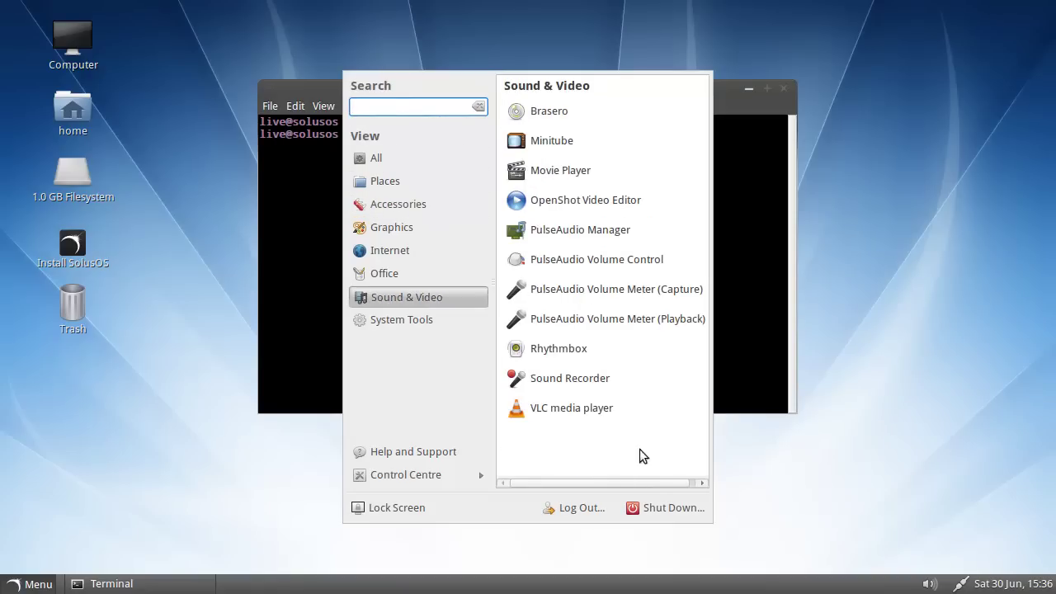
pyautogui.click(814, 457)
pyautogui.click(382, 216)
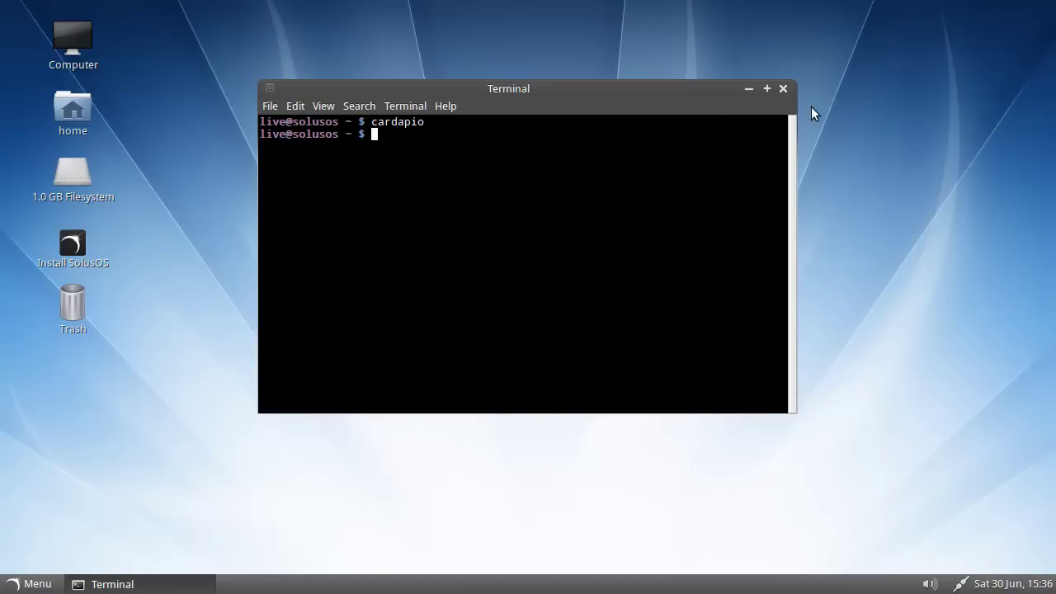
pyautogui.click(783, 89)
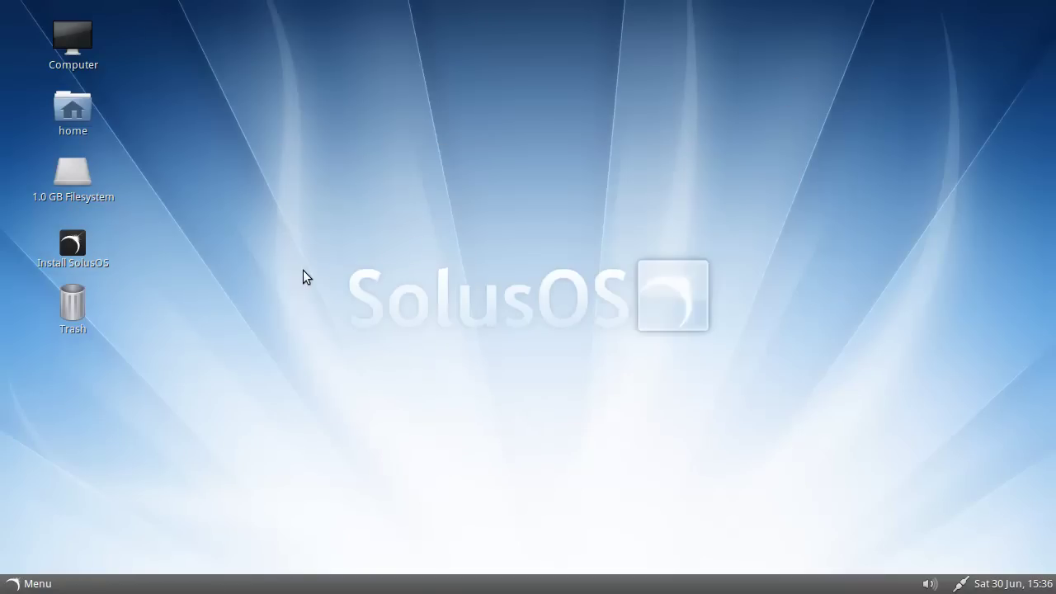
# - Open Change Desktop Background from the desktop and apply the Harmonies bokeh wallpaper
pyautogui.moveTo(302, 270); pyautogui.dragTo(825, 360)
pyautogui.rightClick(365, 250)
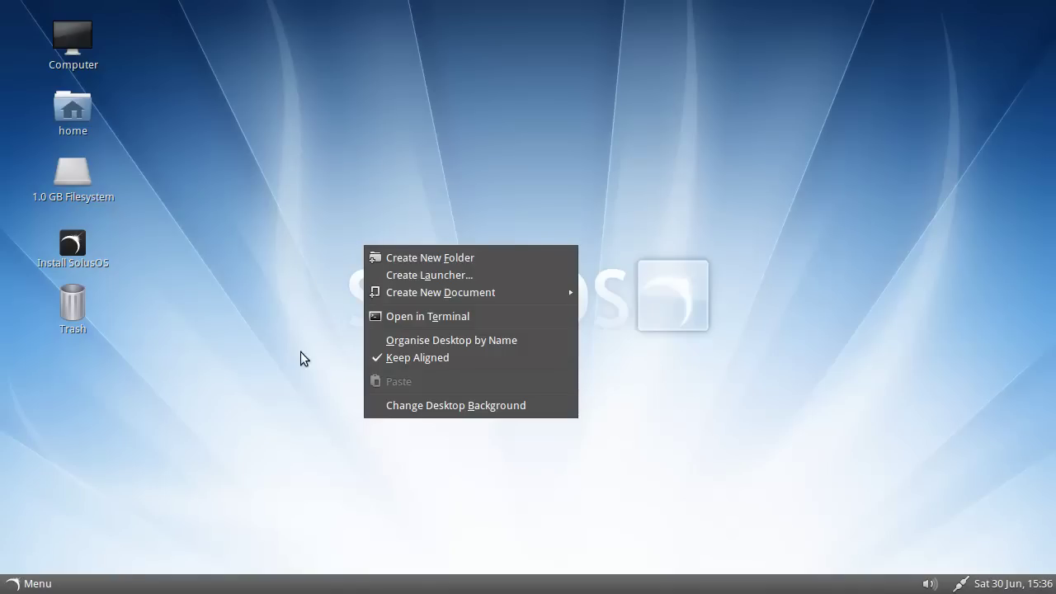
pyautogui.click(439, 405)
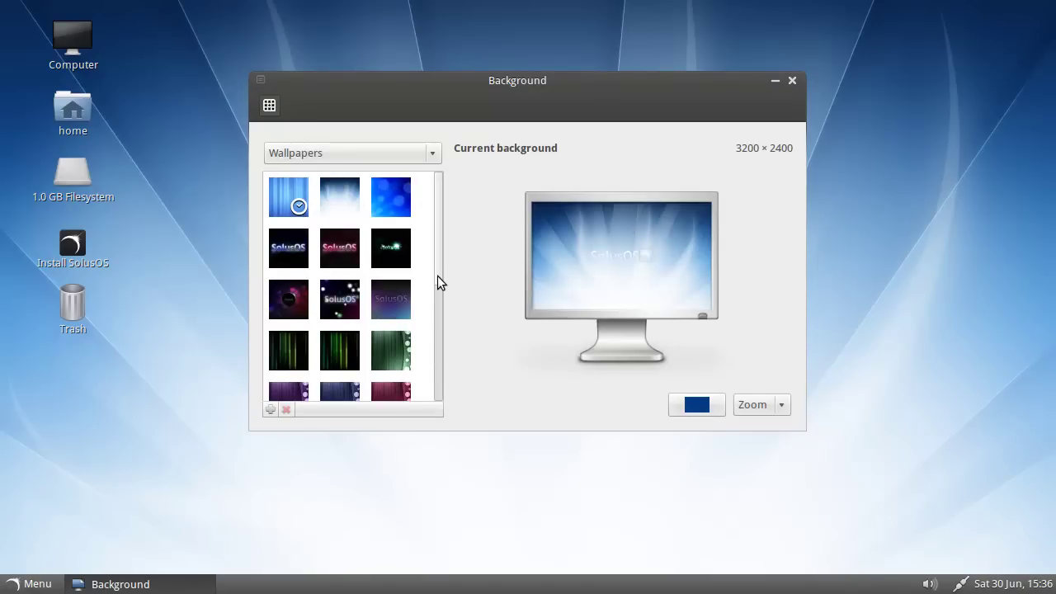
pyautogui.moveTo(438, 275); pyautogui.dragTo(446, 353)
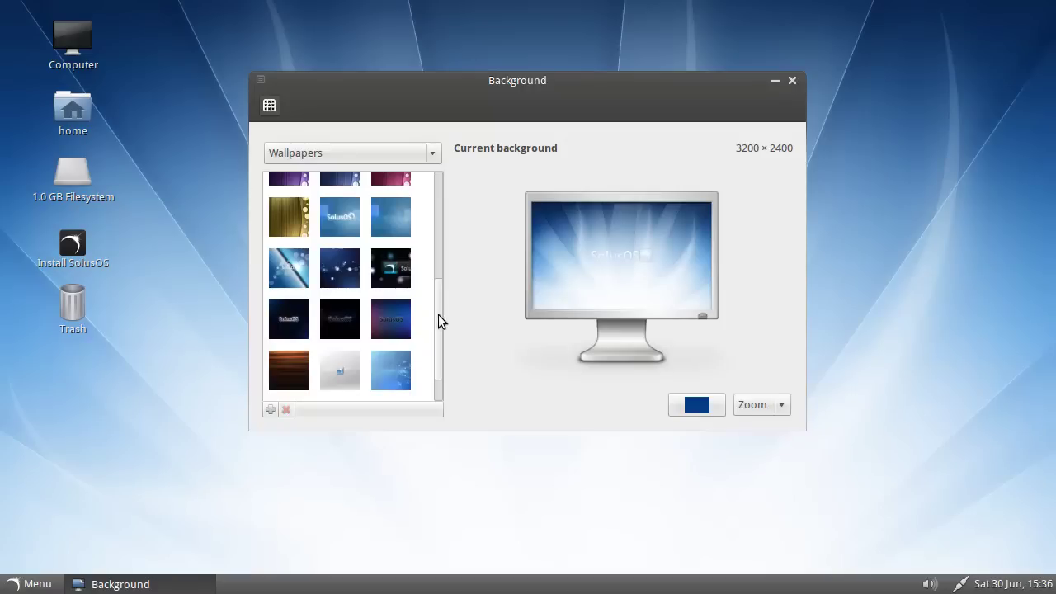
pyautogui.moveTo(438, 314); pyautogui.dragTo(444, 228)
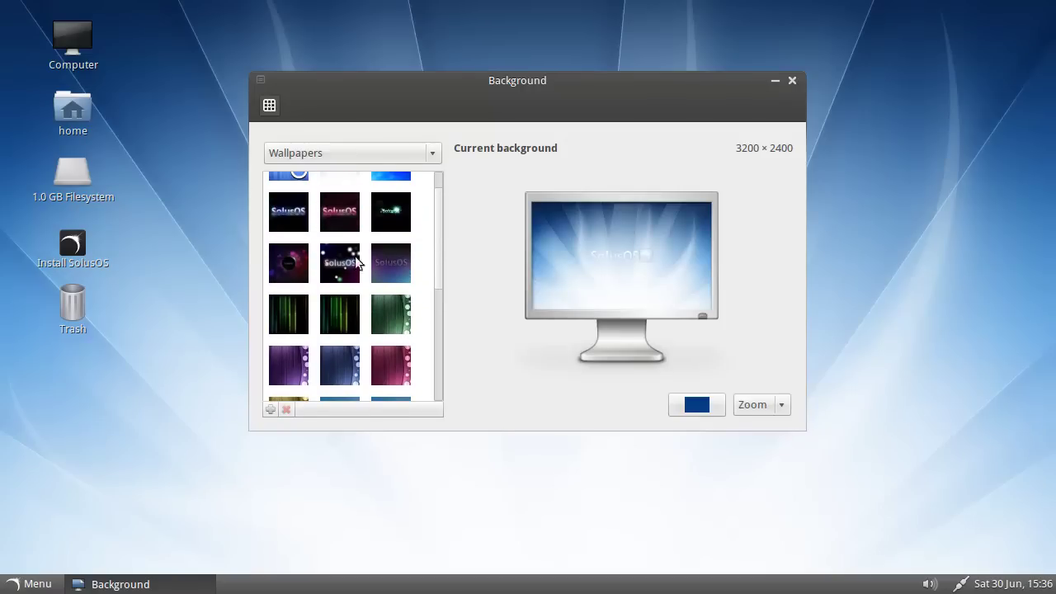
pyautogui.click(330, 277)
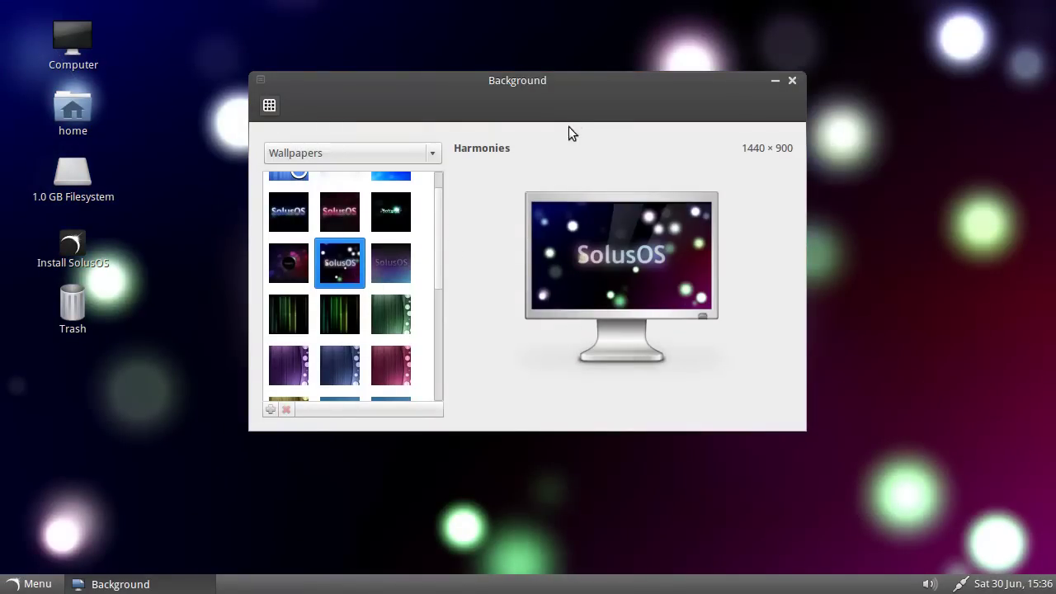
# - Switch to the green Colors Within 4 wallpaper and close the Background window
pyautogui.press('Up')
pyautogui.press('Right')
pyautogui.moveTo(596, 75); pyautogui.dragTo(608, 52)
pyautogui.click(805, 55)
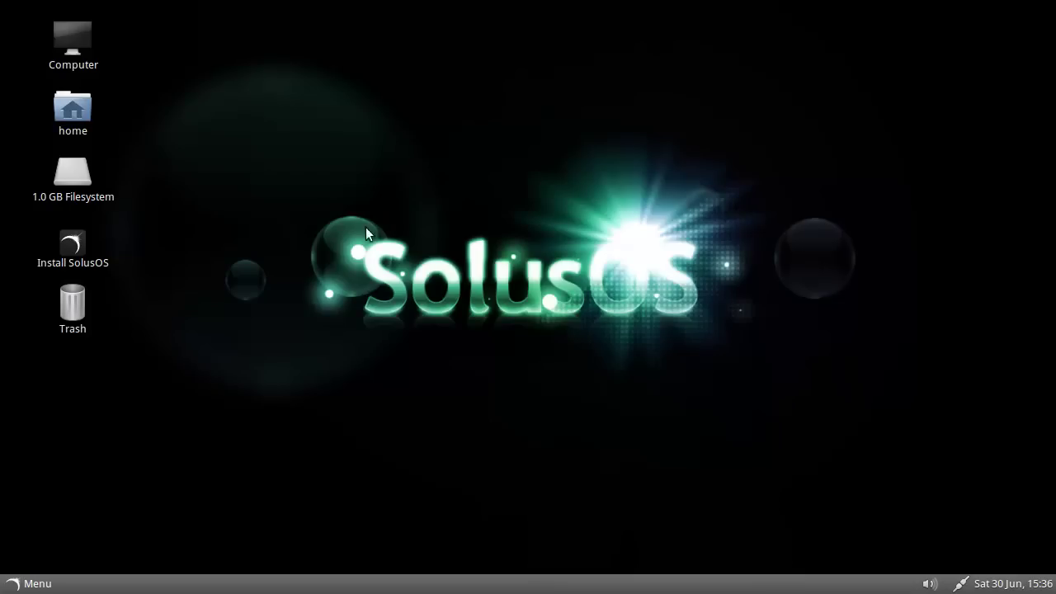
pyautogui.moveTo(329, 204); pyautogui.dragTo(660, 354)
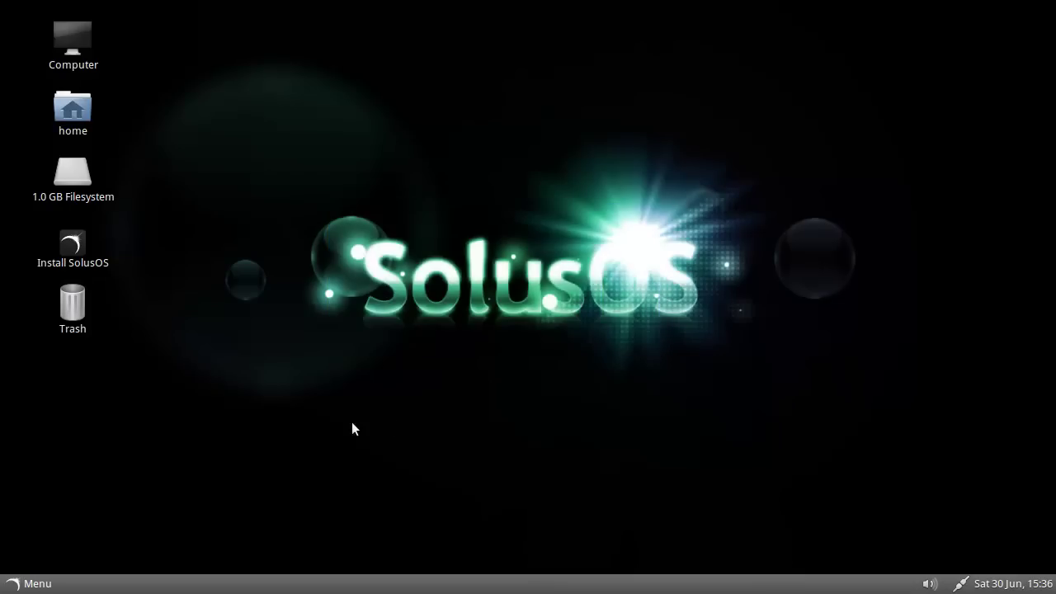